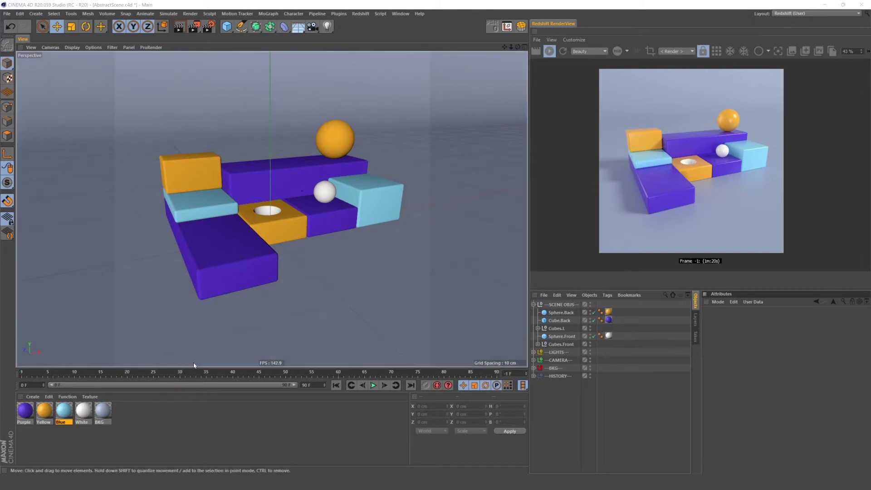
Step: In the render settings, set the regular image's save file to CubeScene in the Desktop's Cube Scene folder
{"action": "key", "text": "ctrl+b"}
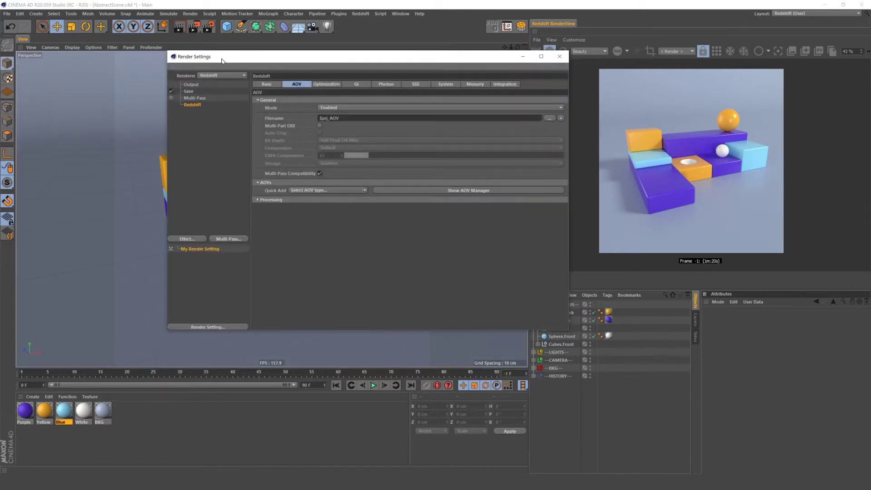
{"action": "left_click", "coordinate": [203, 84]}
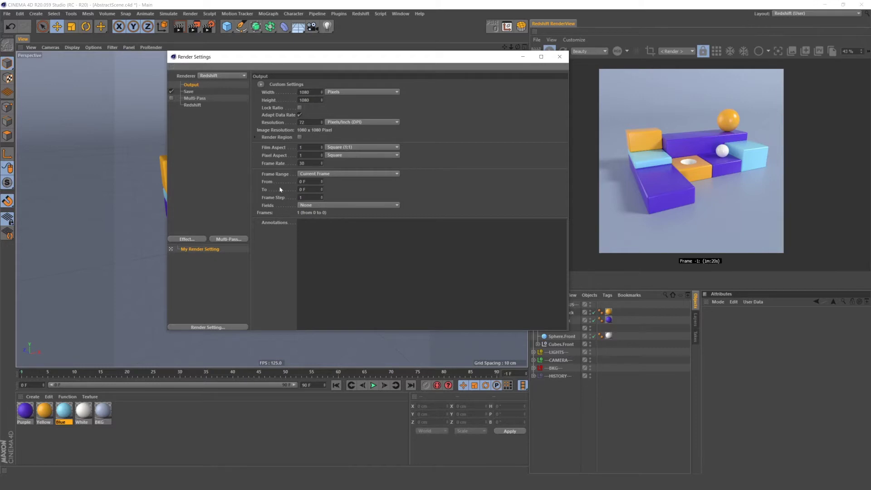
{"action": "left_click", "coordinate": [190, 93]}
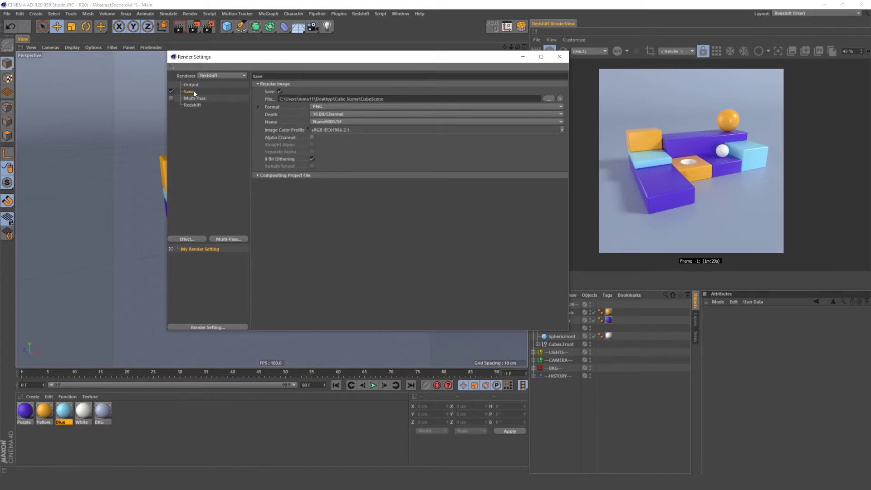
{"action": "left_click", "coordinate": [549, 98]}
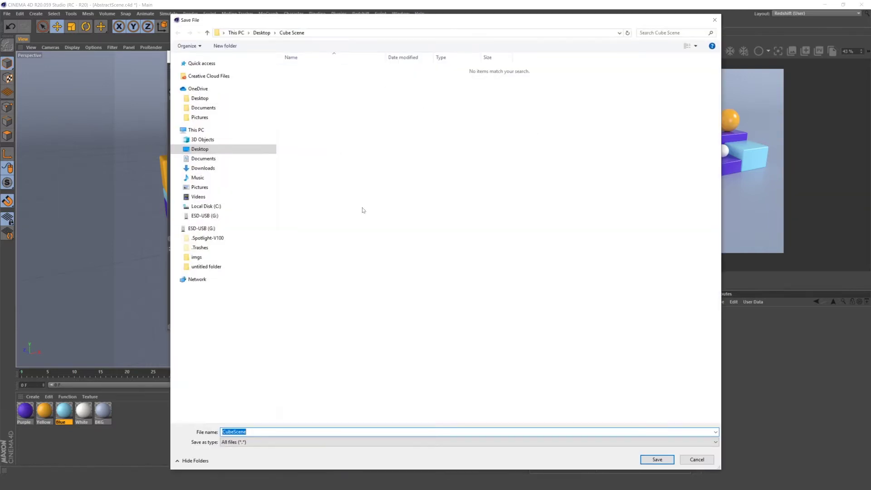
{"action": "left_click", "coordinate": [657, 460]}
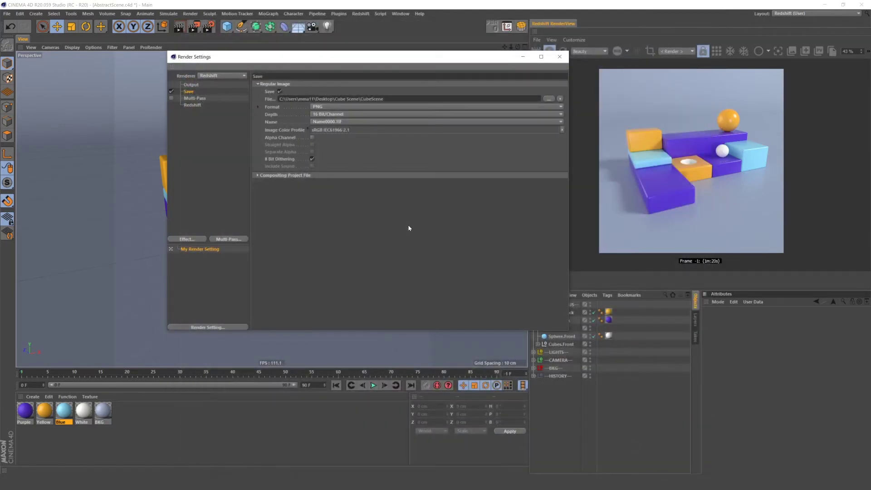
{"action": "left_click", "coordinate": [458, 106]}
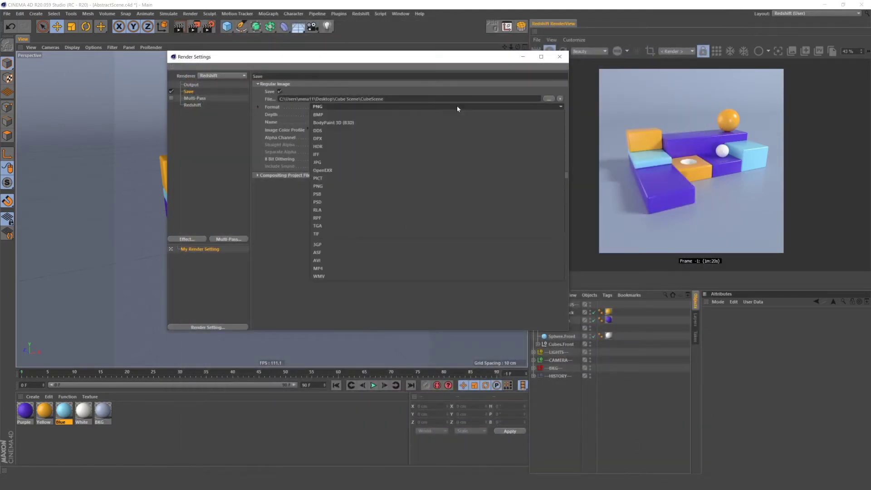
{"action": "left_click", "coordinate": [287, 211]}
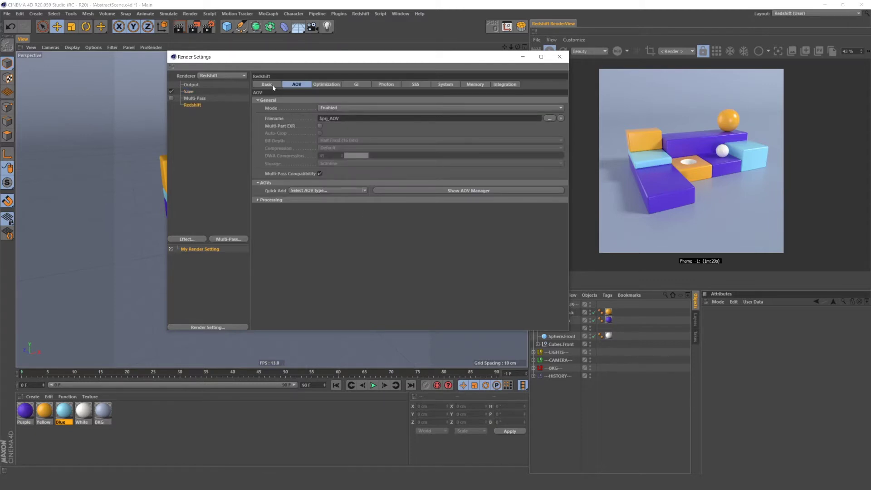
Step: Examine Redshift's progressive rendering, unified sampling, sampling override and Brute Force GI settings
{"action": "left_click", "coordinate": [274, 86]}
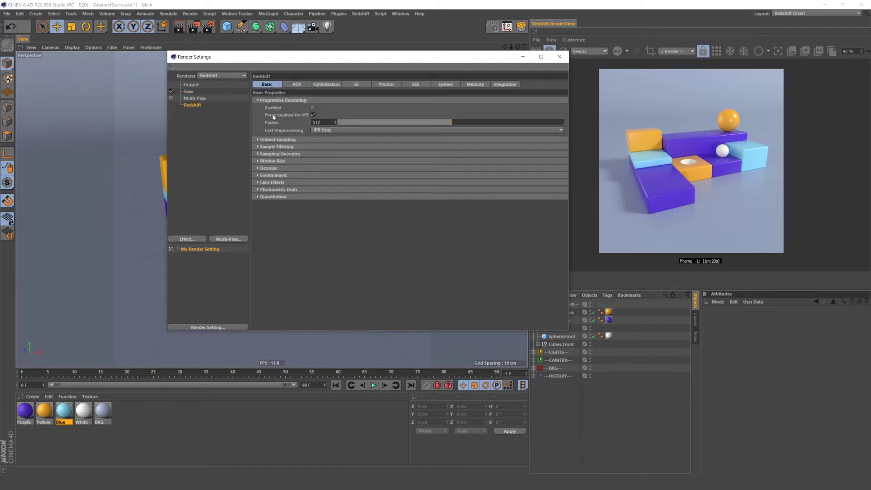
{"action": "left_click", "coordinate": [258, 100]}
{"action": "left_click", "coordinate": [258, 108]}
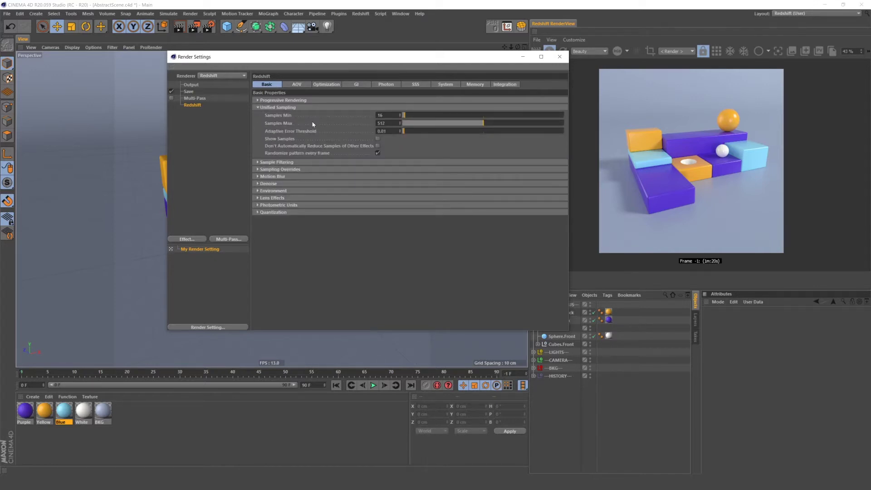
{"action": "left_click", "coordinate": [258, 170]}
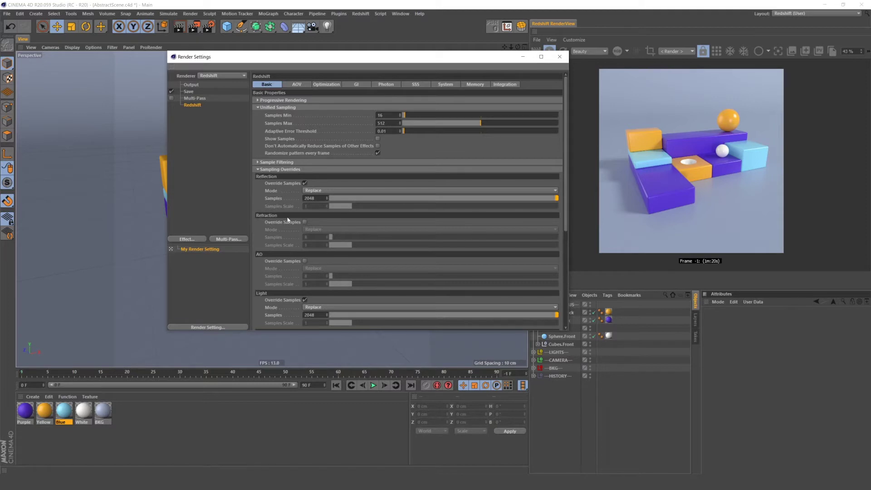
{"action": "left_click", "coordinate": [356, 85]}
{"action": "left_click", "coordinate": [258, 100]}
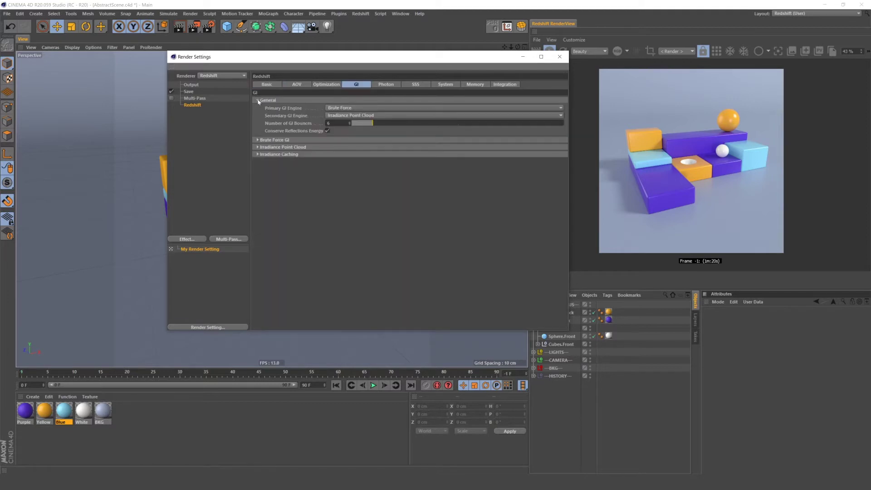
{"action": "left_click", "coordinate": [257, 140]}
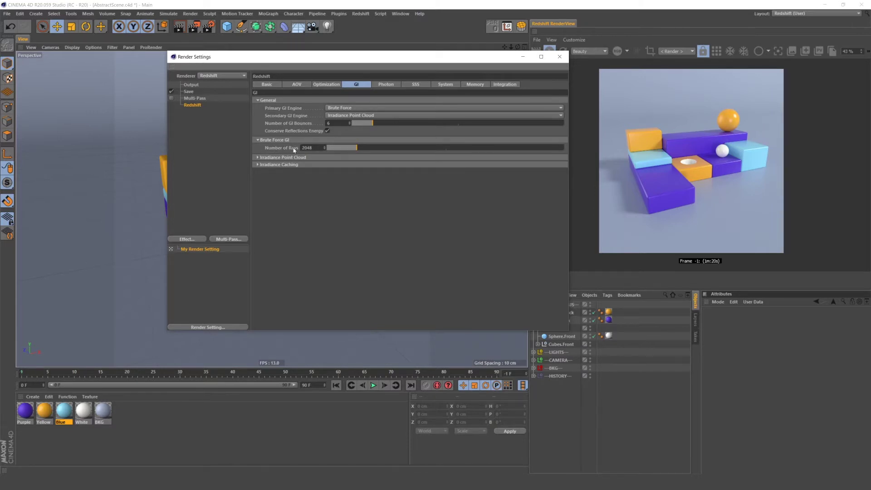
{"action": "left_click", "coordinate": [258, 100]}
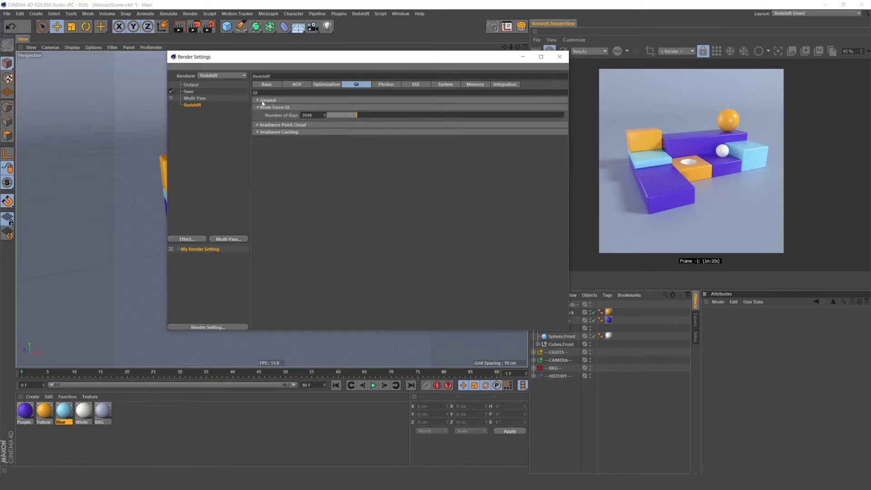
{"action": "left_click", "coordinate": [267, 84]}
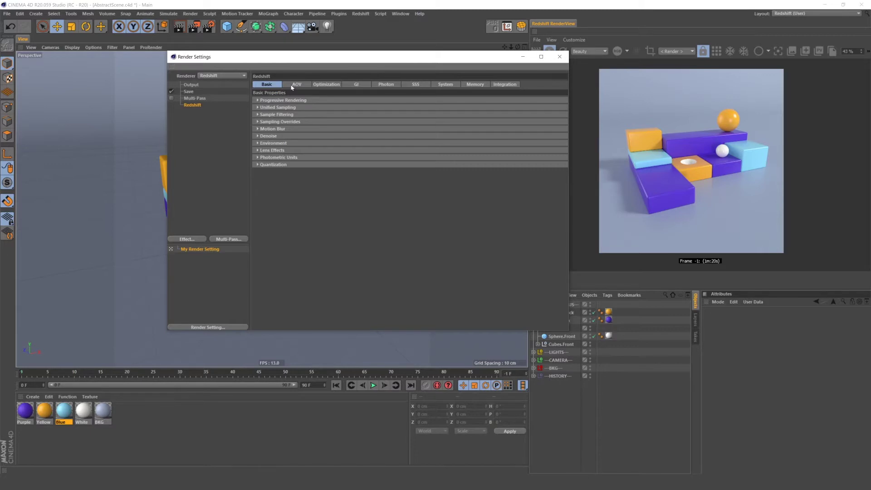
Step: Replace the $prj token in the Redshift AOV filename with CubeScene, giving CubeScene_AOV
{"action": "left_click", "coordinate": [295, 85]}
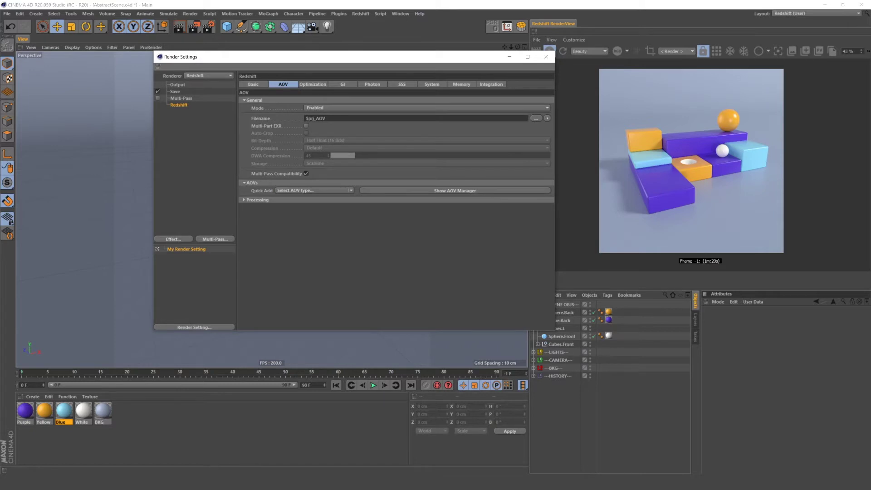
{"action": "left_click_drag", "start_coordinate": [315, 119], "coordinate": [297, 121]}
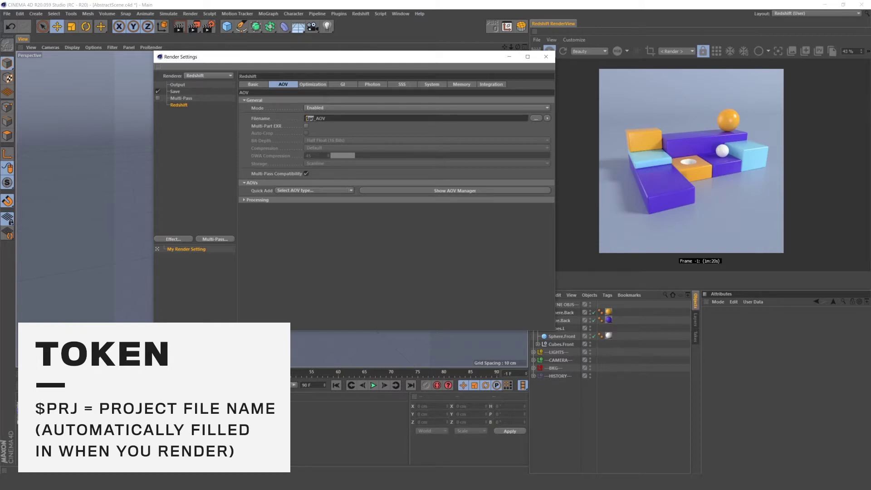
{"action": "left_click", "coordinate": [325, 118]}
{"action": "double_click", "coordinate": [309, 119]}
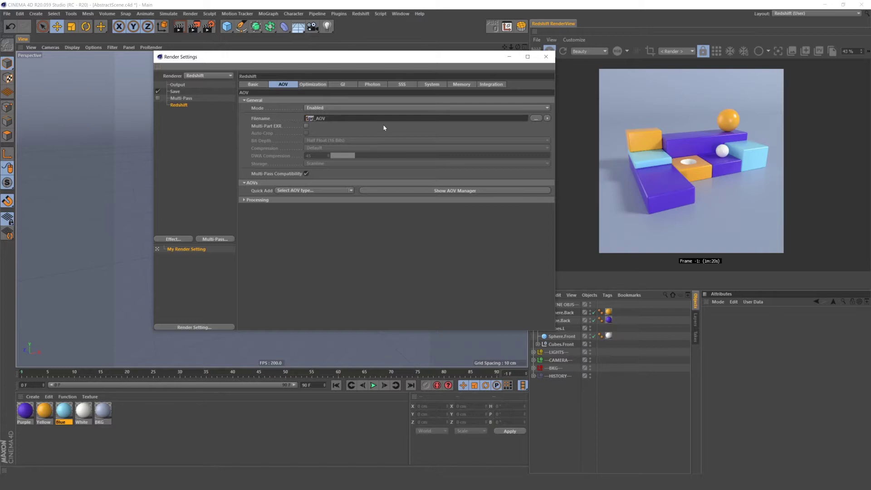
{"action": "left_click", "coordinate": [181, 85]}
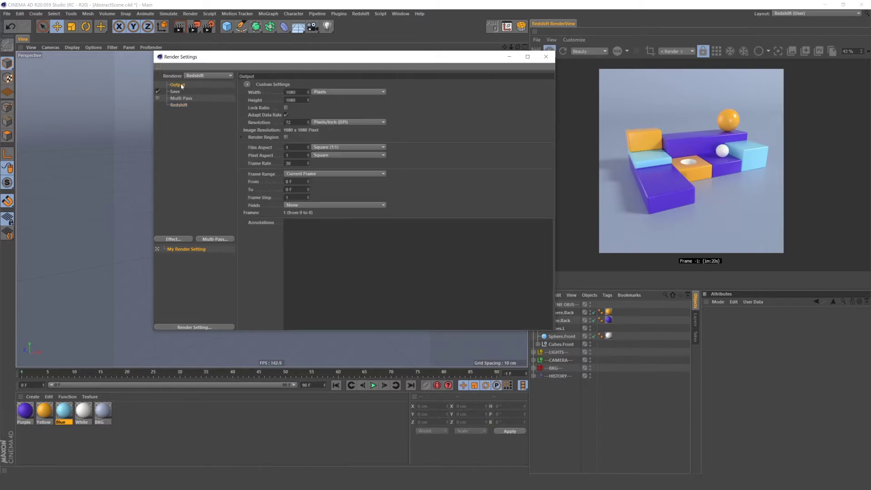
{"action": "left_click", "coordinate": [177, 91]}
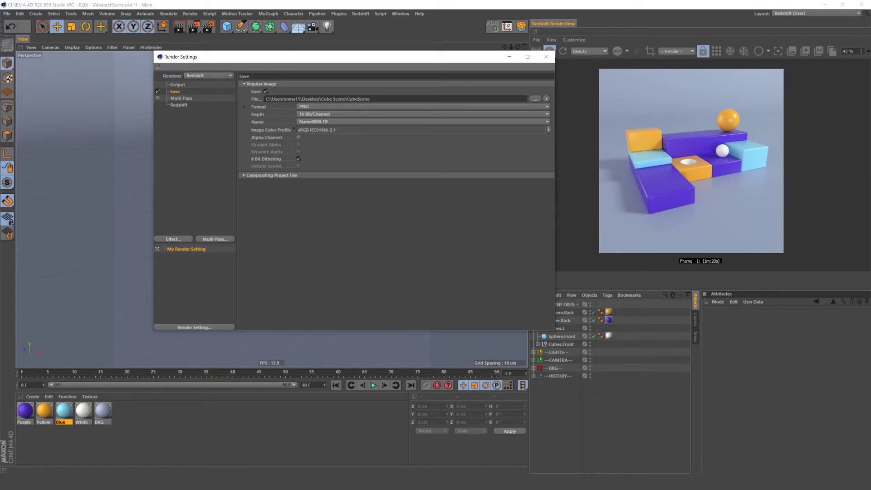
{"action": "double_click", "coordinate": [358, 99]}
{"action": "left_click", "coordinate": [179, 105]}
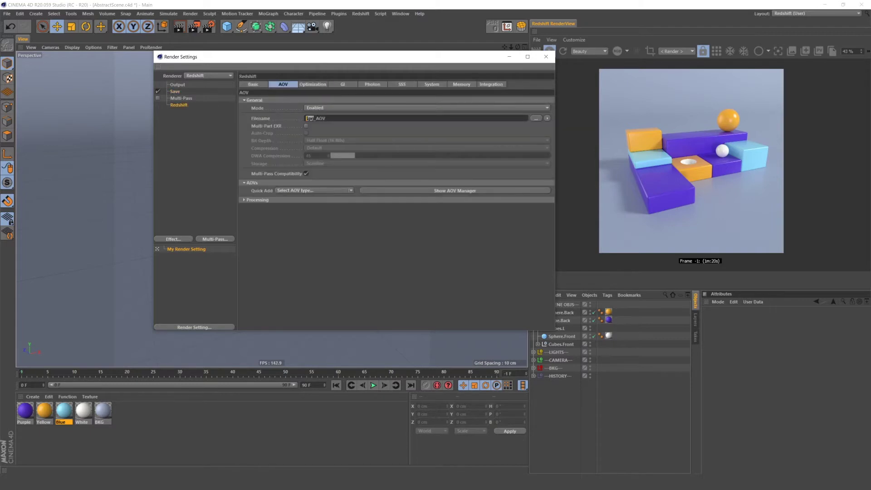
{"action": "type", "text": "CubeScene"}
{"action": "key", "text": "Return"}
Step: Open the Redshift AOV Manager and add a Puzzle Matte AOV to the active list
{"action": "left_click", "coordinate": [436, 192]}
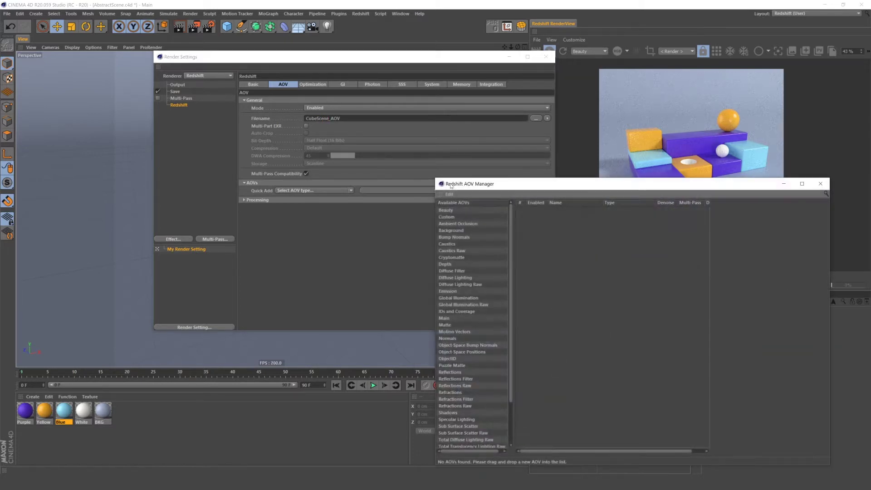
{"action": "left_click_drag", "start_coordinate": [500, 189], "coordinate": [204, 60]}
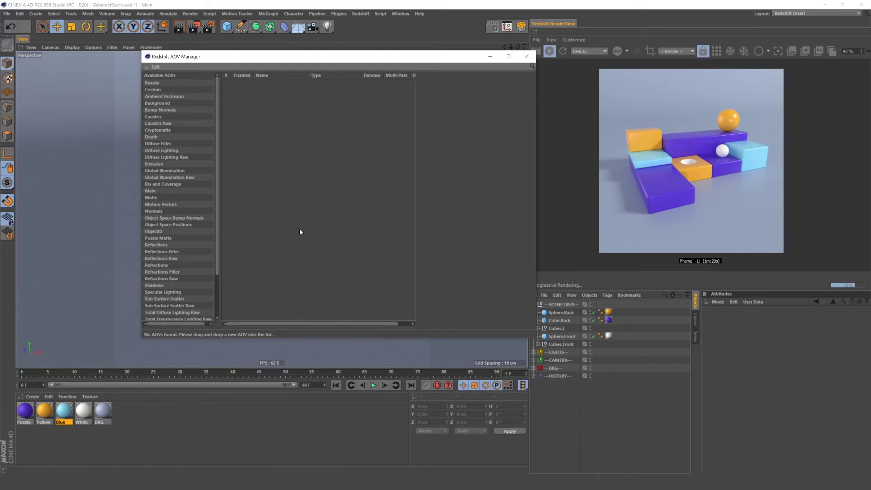
{"action": "left_click", "coordinate": [158, 239]}
{"action": "double_click", "coordinate": [172, 238]}
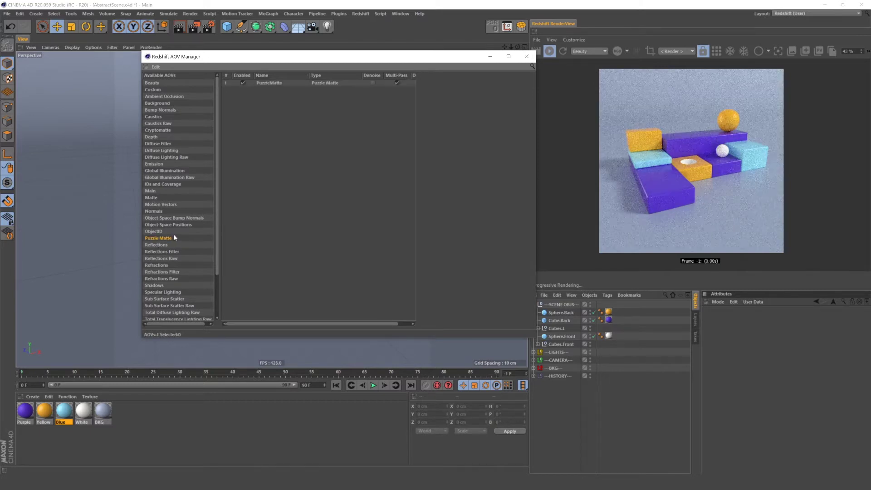
{"action": "left_click_drag", "start_coordinate": [336, 323], "coordinate": [403, 321]}
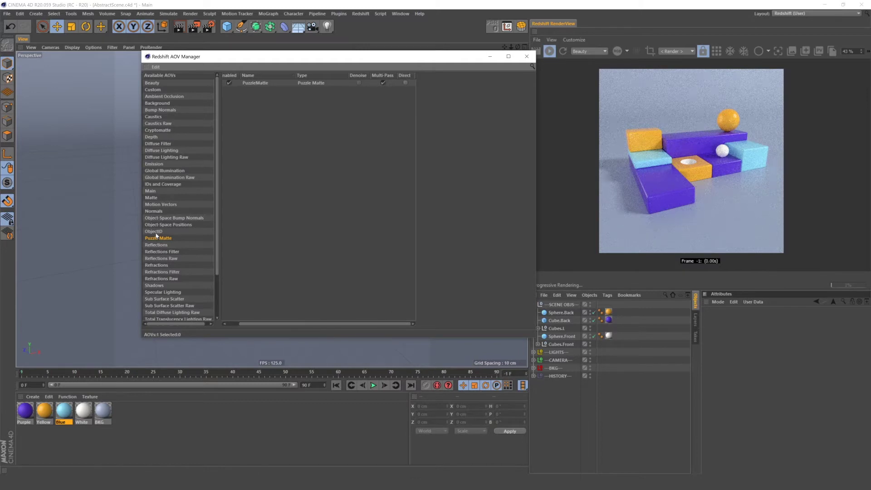
Step: Add a second Puzzle Matte AOV to the list and remove it again
{"action": "left_click_drag", "start_coordinate": [157, 237], "coordinate": [307, 211]}
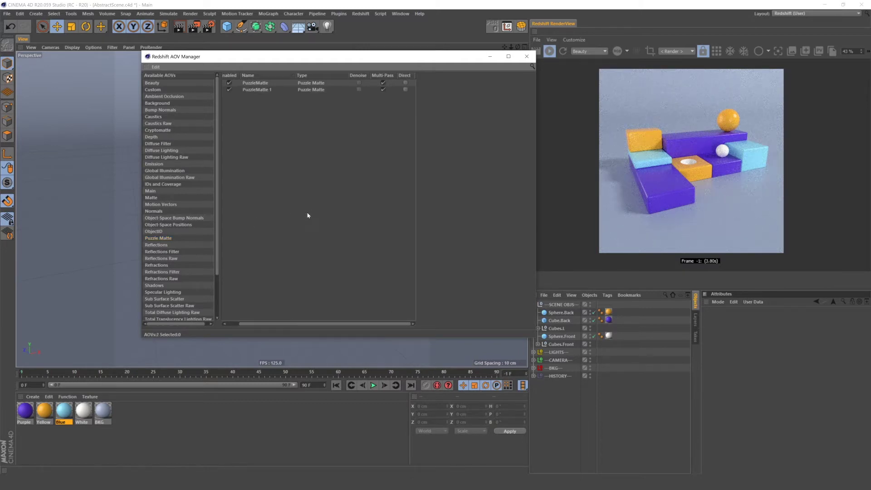
{"action": "right_click", "coordinate": [262, 91]}
{"action": "left_click", "coordinate": [272, 121]}
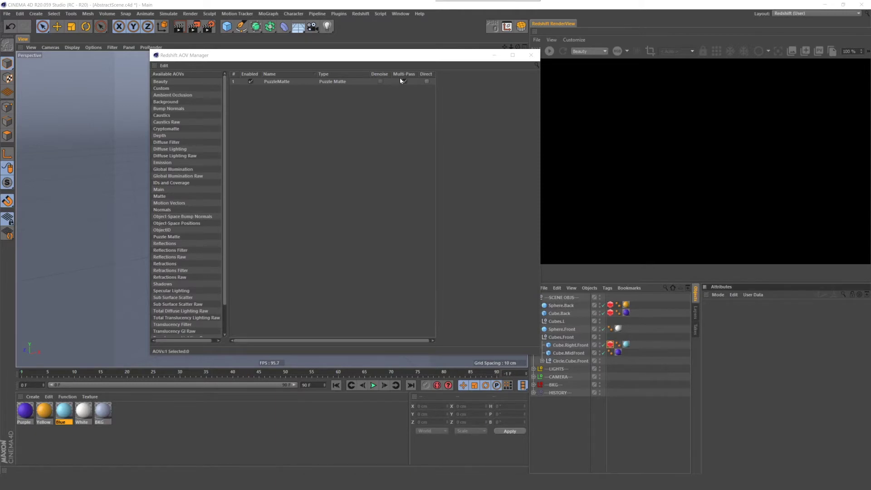
Step: Review the multi-pass image save settings, and switch the Puzzle Matte AOV from multi-pass output to direct output
{"action": "left_click", "coordinate": [322, 81]}
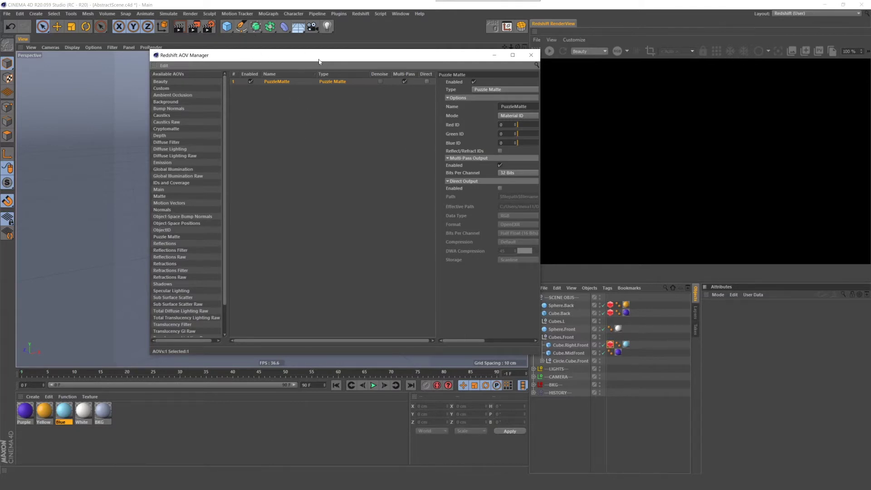
{"action": "left_click_drag", "start_coordinate": [319, 61], "coordinate": [336, 62]}
{"action": "key", "text": "ctrl+b"}
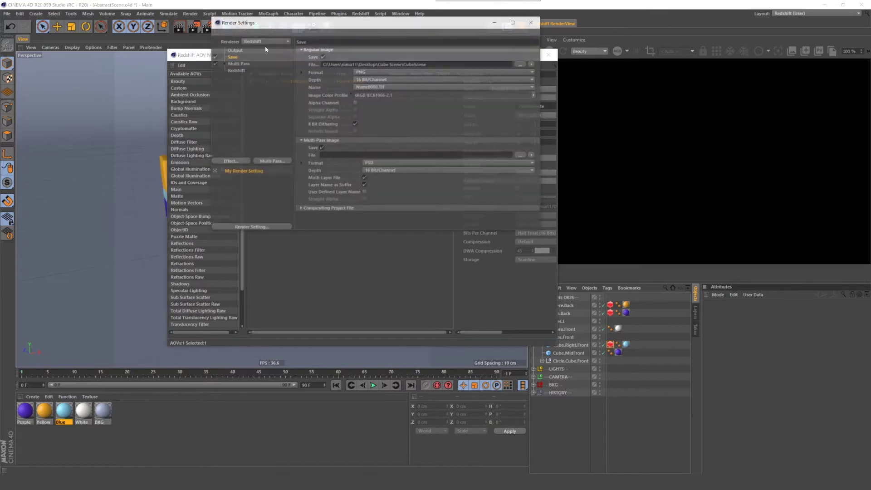
{"action": "left_click_drag", "start_coordinate": [457, 23], "coordinate": [461, 70]}
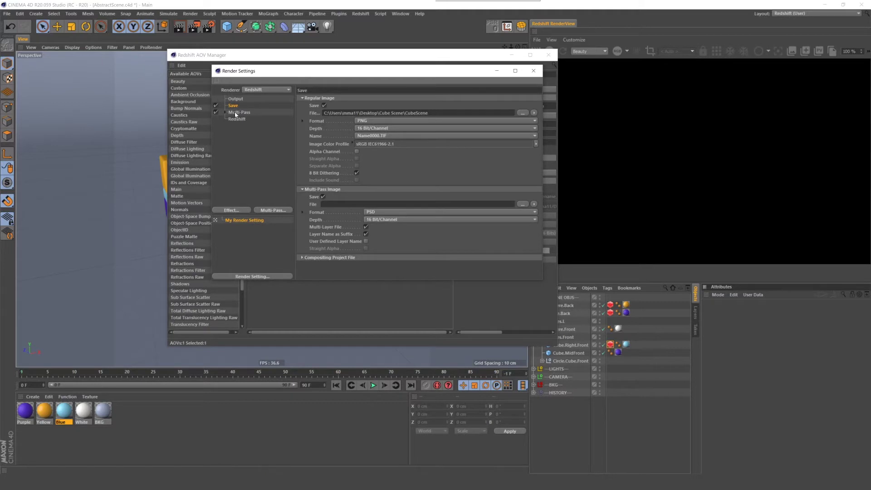
{"action": "left_click", "coordinate": [370, 290]}
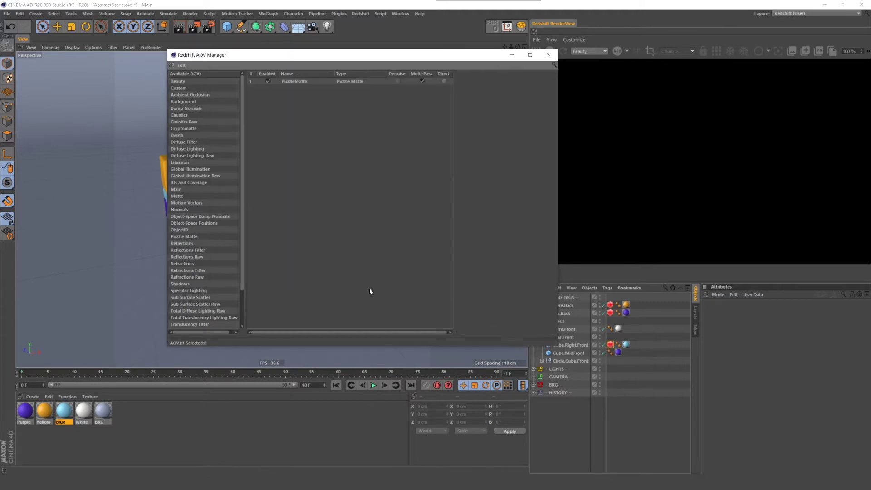
{"action": "left_click", "coordinate": [443, 82]}
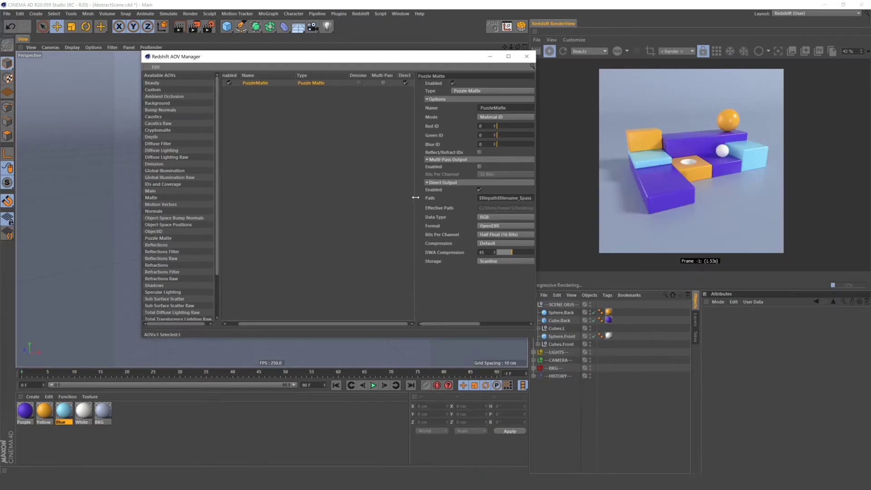
Step: Reposition and enlarge the Redshift AOV Manager window, widening the Puzzle Matte settings area so its fields are fully readable
{"action": "left_click_drag", "start_coordinate": [413, 197], "coordinate": [401, 198]}
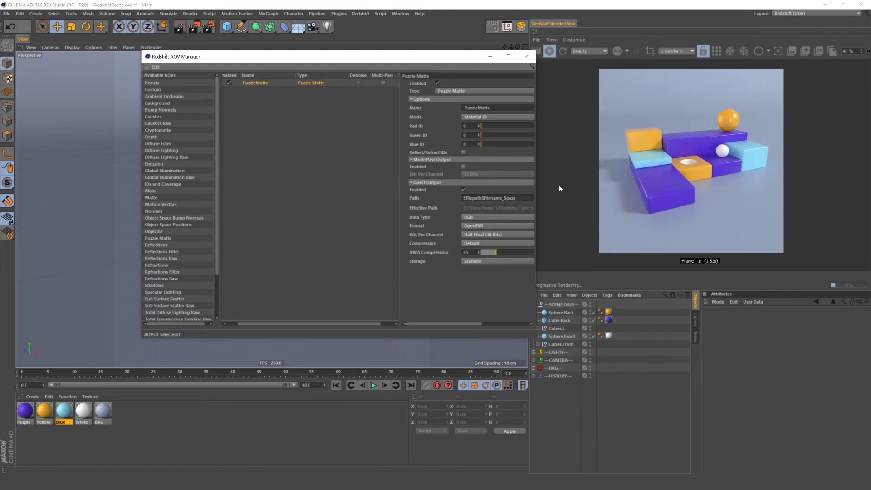
{"action": "left_click_drag", "start_coordinate": [440, 57], "coordinate": [381, 50]}
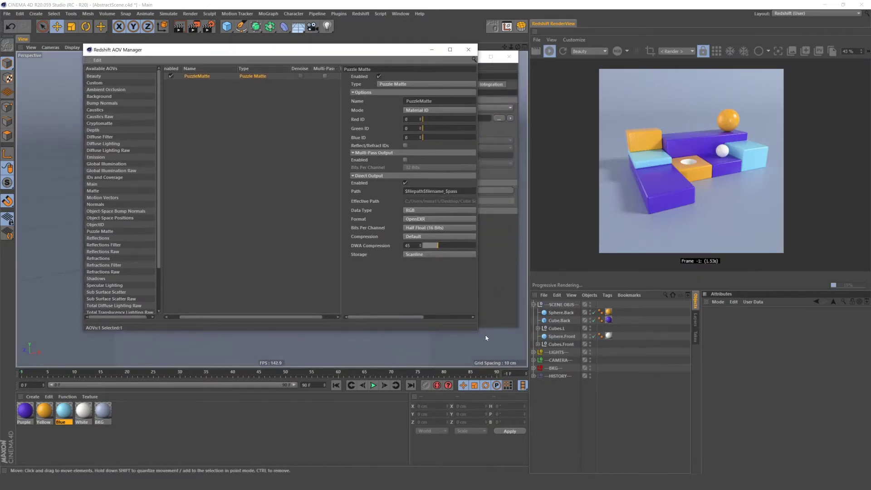
{"action": "left_click_drag", "start_coordinate": [477, 331], "coordinate": [534, 348]}
{"action": "left_click_drag", "start_coordinate": [357, 312], "coordinate": [315, 308]}
{"action": "left_click_drag", "start_coordinate": [240, 336], "coordinate": [250, 336]}
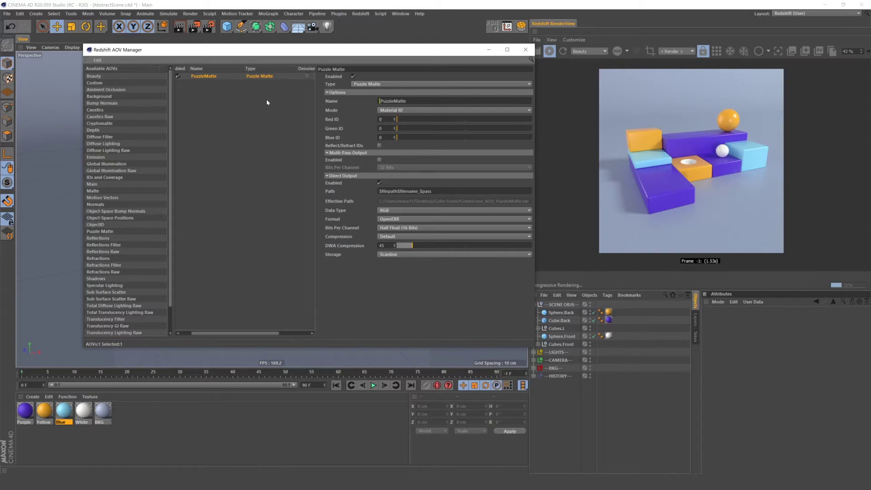
Step: Rename the Puzzle Matte AOV as OBJ_Puzzle
{"action": "double_click", "coordinate": [408, 101]}
{"action": "type", "text": "OBJ_M"}
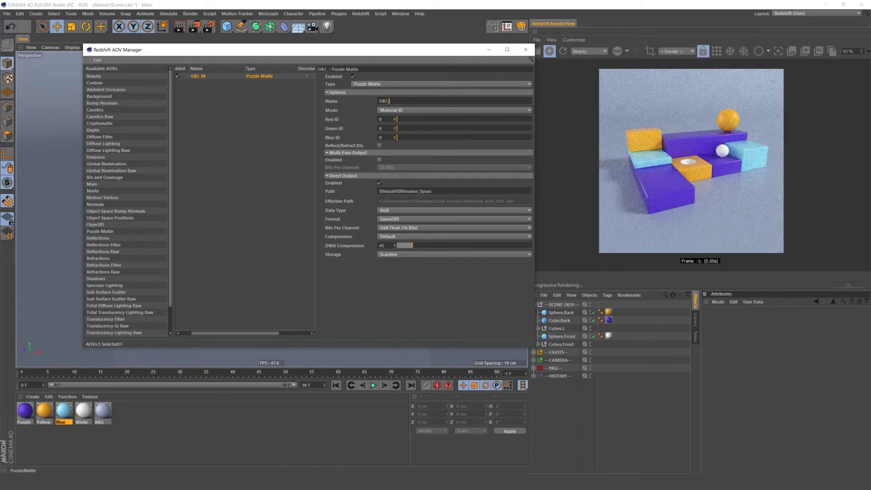
{"action": "key", "text": "BackSpace"}
{"action": "type", "text": "PUzzl"}
{"action": "key", "text": "BackSpace"}
{"action": "key", "text": "BackSpace"}
{"action": "key", "text": "BackSpace"}
{"action": "key", "text": "BackSpace"}
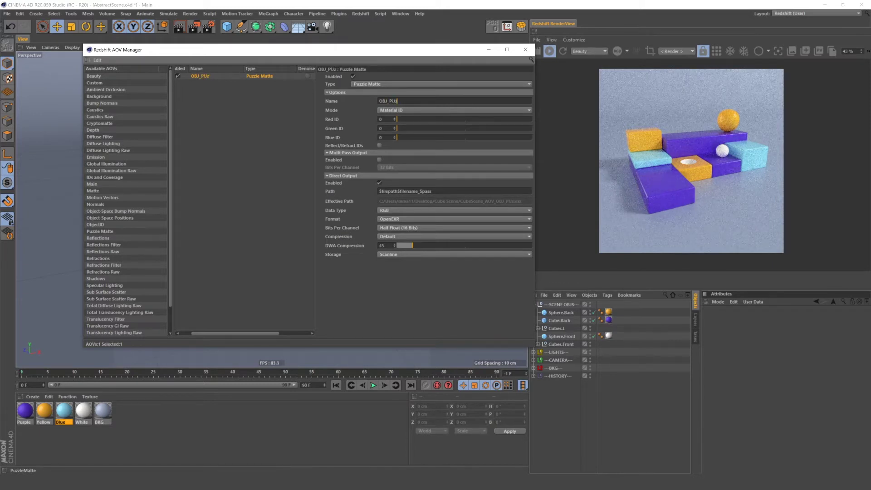
{"action": "type", "text": "uzzle"}
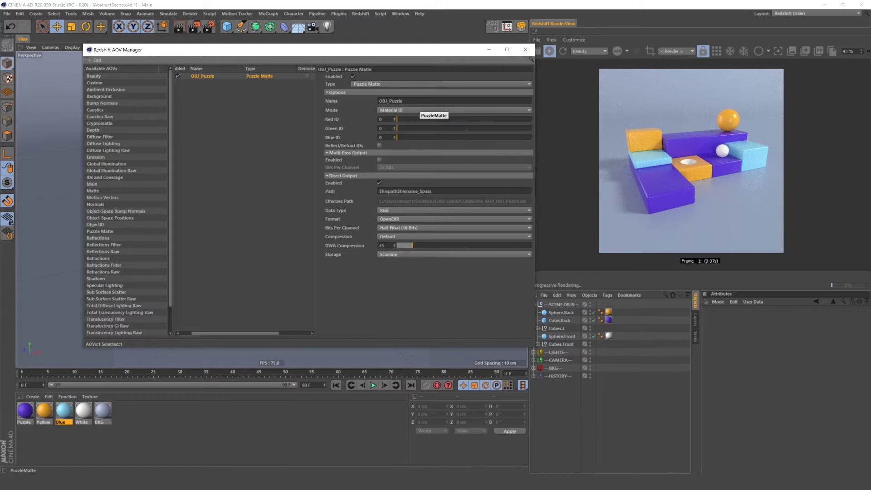
Step: Switch the OBJ_Puzzle AOV's mode to Object ID
{"action": "left_click", "coordinate": [405, 113]}
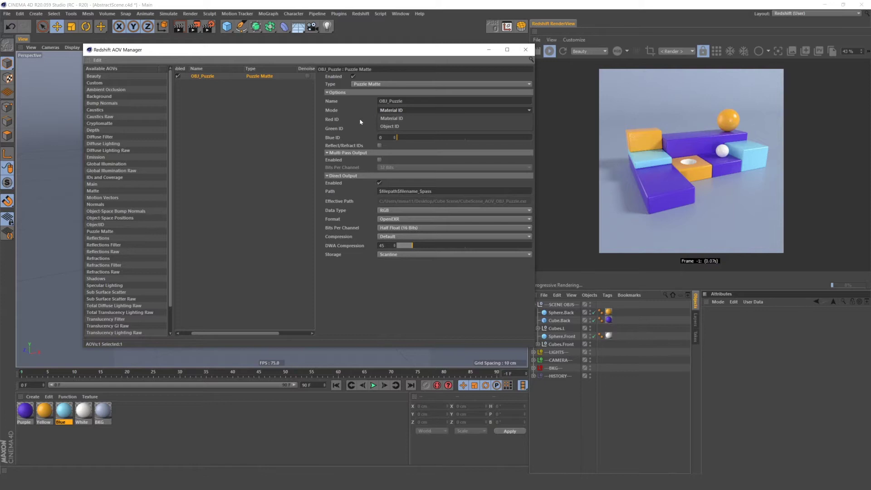
{"action": "left_click", "coordinate": [395, 111]}
{"action": "left_click", "coordinate": [390, 126]}
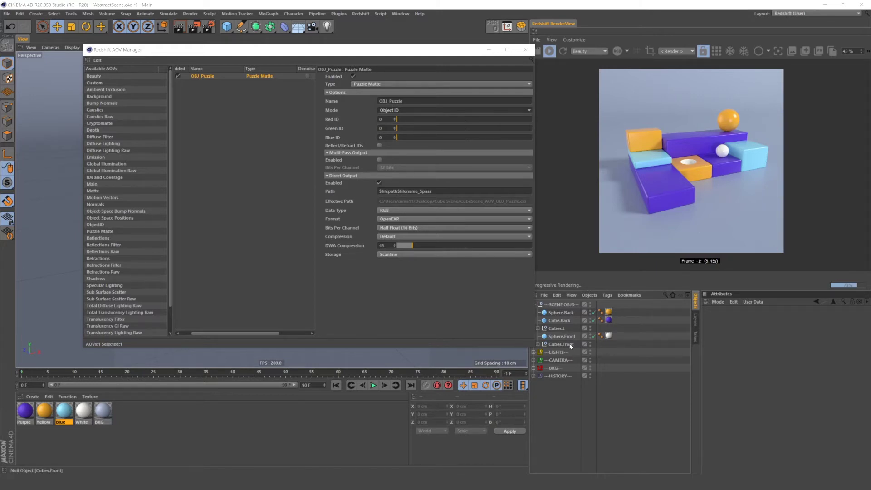
Step: Add a Redshift Object tag to Sphere.Back, enable its Object ID override, and set the Object ID to 1
{"action": "left_click", "coordinate": [562, 313]}
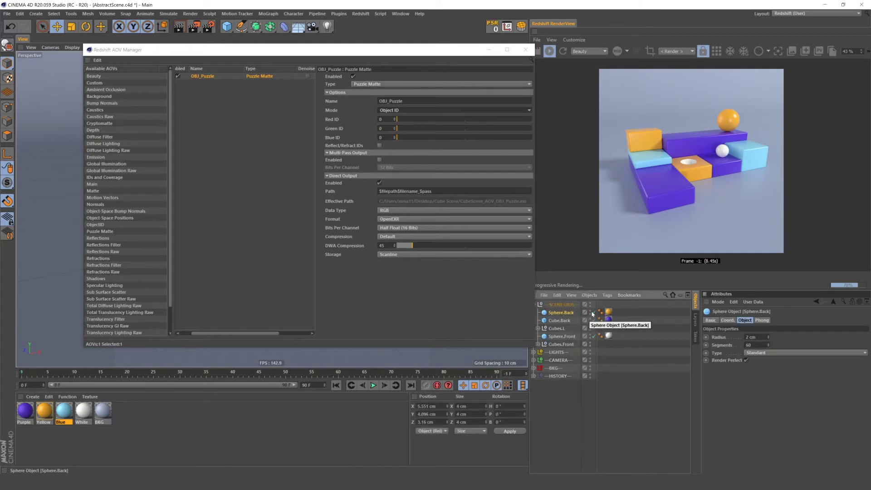
{"action": "right_click", "coordinate": [564, 313]}
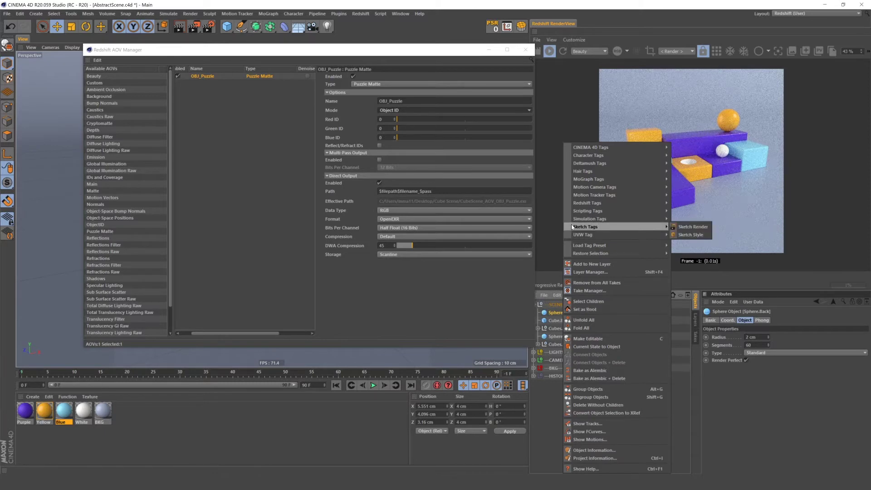
{"action": "mouse_move", "coordinate": [578, 204]}
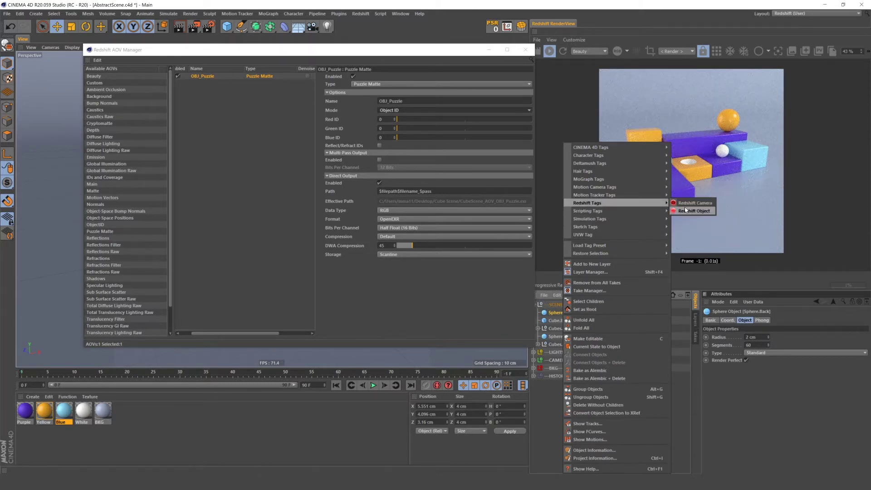
{"action": "left_click", "coordinate": [685, 210]}
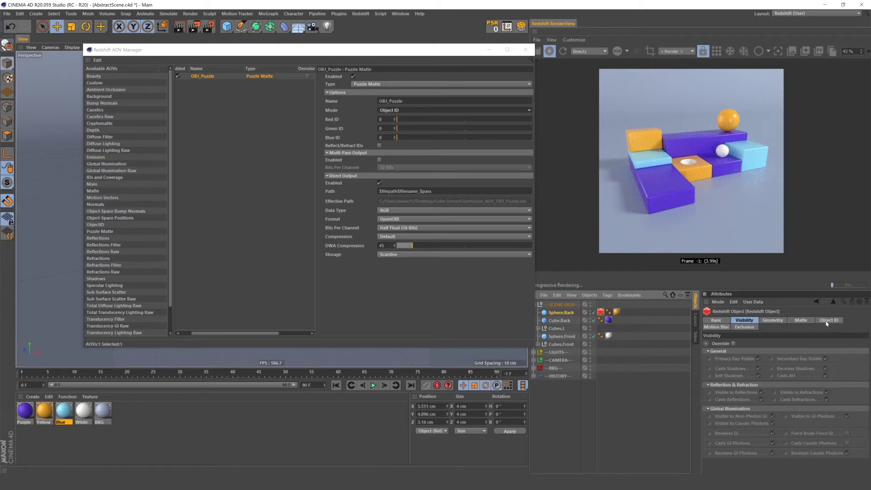
{"action": "left_click", "coordinate": [827, 323]}
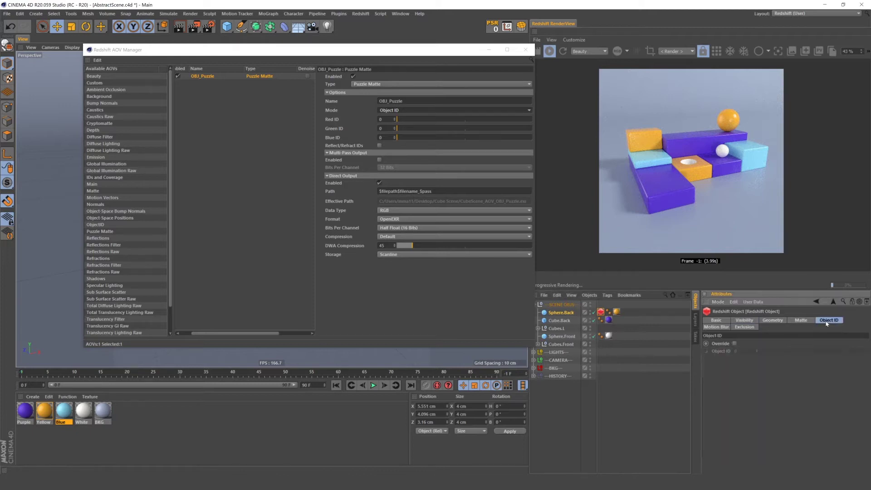
{"action": "left_click", "coordinate": [735, 344]}
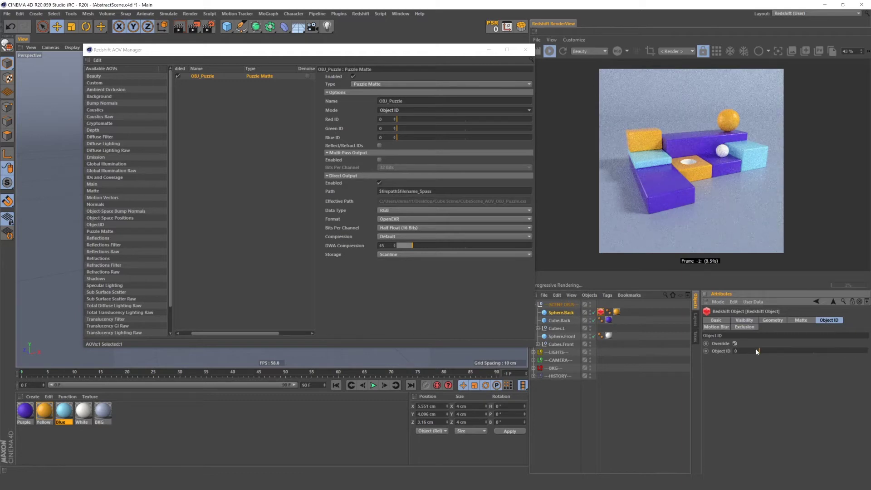
{"action": "left_click_drag", "start_coordinate": [757, 351], "coordinate": [759, 351]}
Step: Set the OBJ_Puzzle AOV's Red ID to 1, Green ID to 2, and Blue ID to 3
{"action": "left_click", "coordinate": [379, 120]}
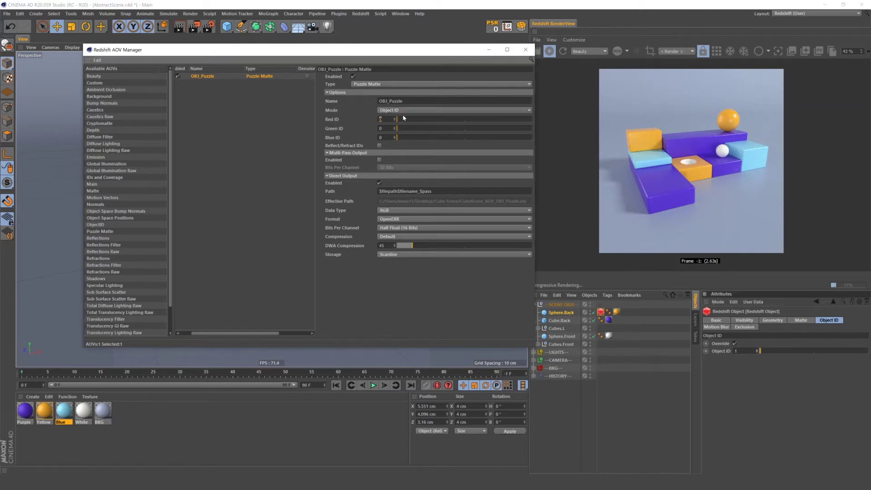
{"action": "type", "text": "1"}
{"action": "key", "text": "Return"}
{"action": "type", "text": "2"}
{"action": "key", "text": "Tab"}
{"action": "type", "text": "3"}
{"action": "key", "text": "Return"}
Step: Add a Redshift Object tag to Cube.Back with the Object ID override enabled and the ID set to 2
{"action": "left_click", "coordinate": [560, 321]}
{"action": "right_click", "coordinate": [560, 320]}
{"action": "mouse_move", "coordinate": [654, 203]}
{"action": "left_click", "coordinate": [680, 211]}
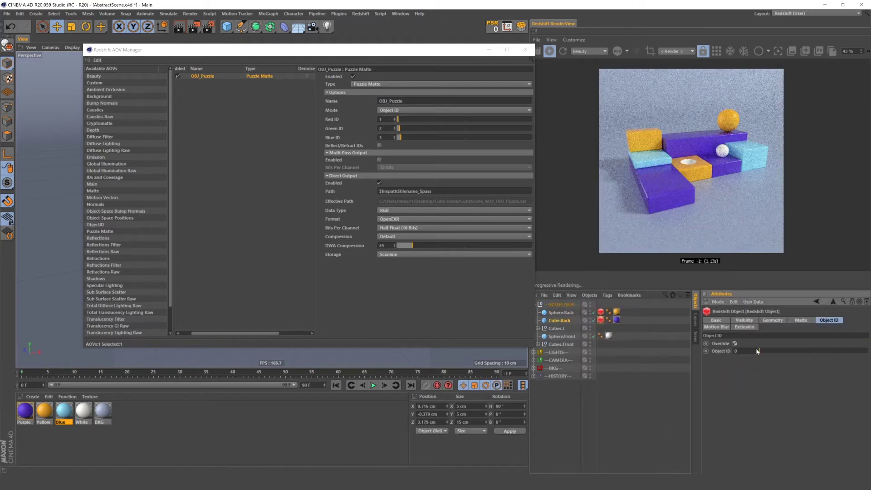
{"action": "left_click_drag", "start_coordinate": [757, 351], "coordinate": [757, 347]}
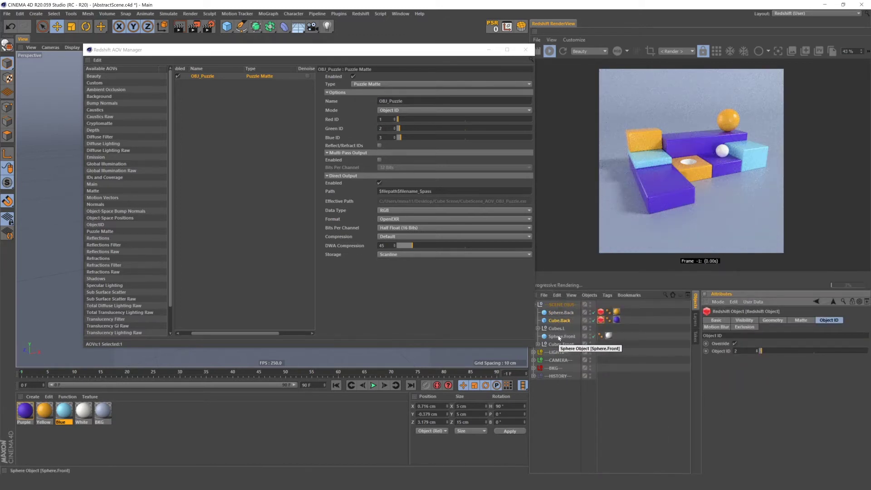
Step: Expand the Cubes.Front group and give Cube.Right.Front a Redshift Object tag with an overridden Object ID of 3
{"action": "left_click", "coordinate": [538, 344]}
{"action": "left_click", "coordinate": [570, 352]}
{"action": "right_click", "coordinate": [571, 352]}
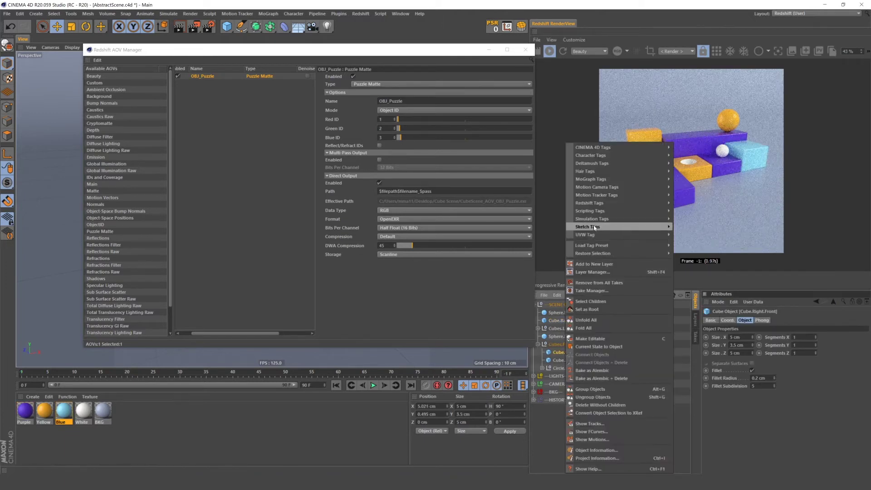
{"action": "mouse_move", "coordinate": [602, 203]}
{"action": "left_click", "coordinate": [682, 209]}
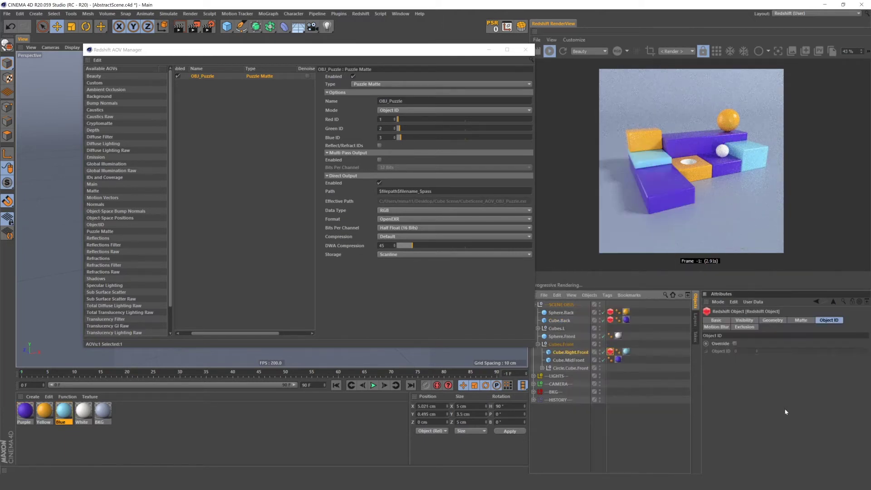
{"action": "left_click", "coordinate": [735, 343]}
{"action": "left_click", "coordinate": [757, 350]}
{"action": "left_click", "coordinate": [759, 352]}
{"action": "left_click", "coordinate": [759, 352]}
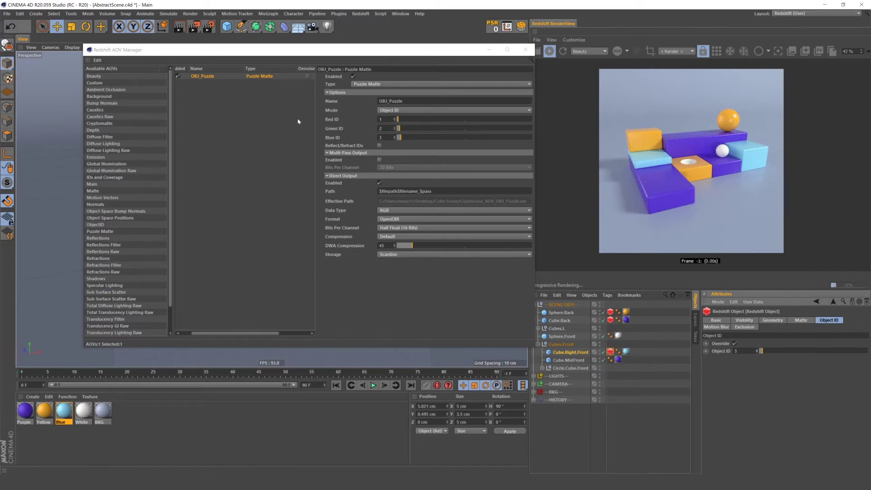
Step: Add a second Puzzle Matte AOV to the active list and name it OBJ2_Puzzle
{"action": "key", "text": "space"}
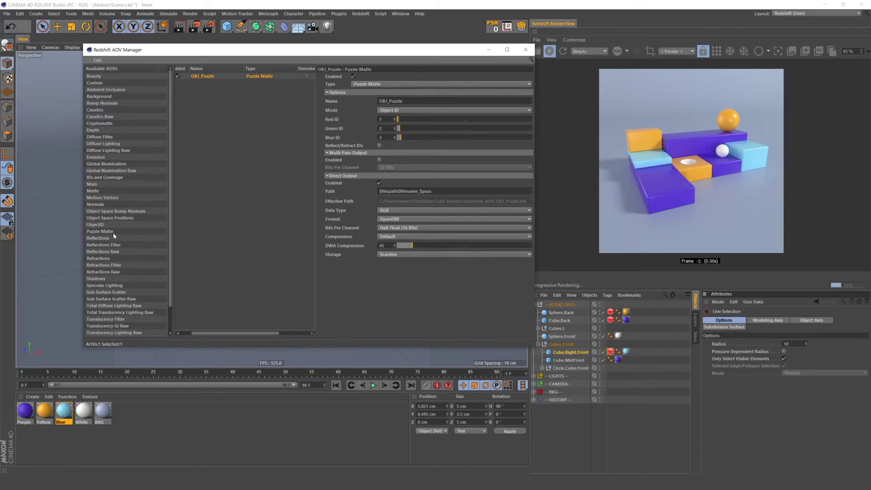
{"action": "left_click_drag", "start_coordinate": [113, 236], "coordinate": [244, 130]}
{"action": "left_click", "coordinate": [214, 83]}
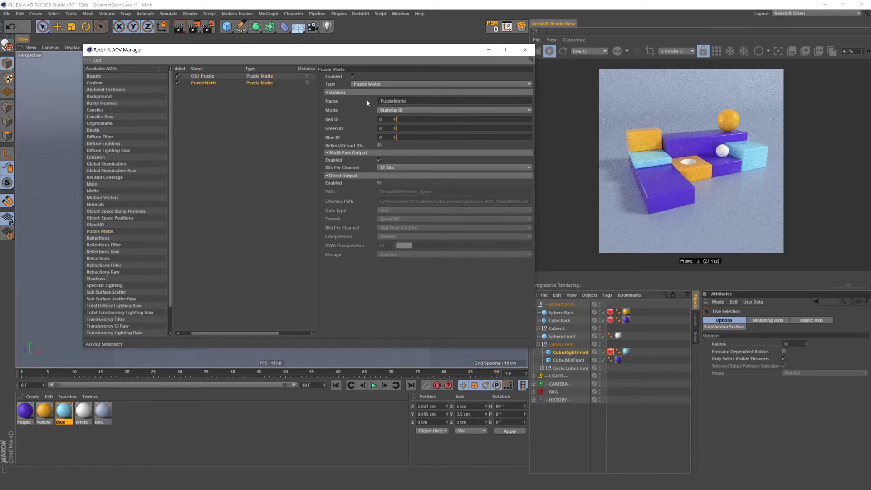
{"action": "double_click", "coordinate": [393, 100]}
{"action": "type", "text": "OBJ2"}
{"action": "key", "text": "Return"}
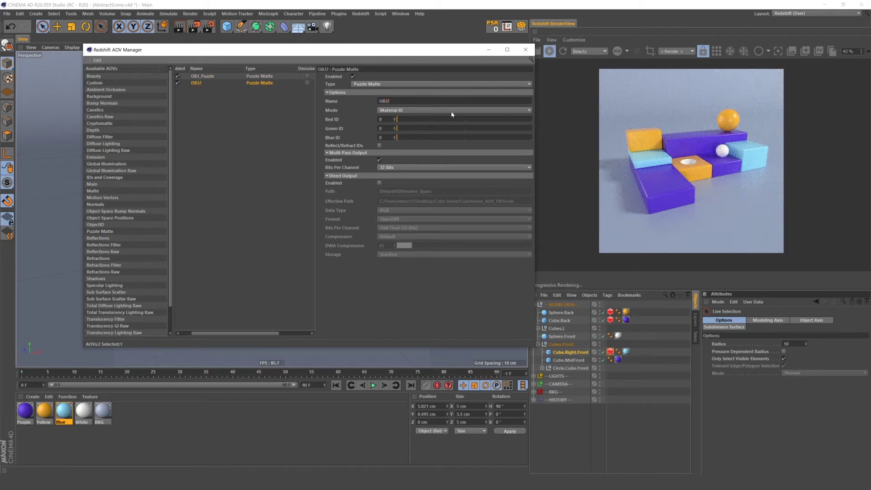
{"action": "type", "text": "_Puzzle"}
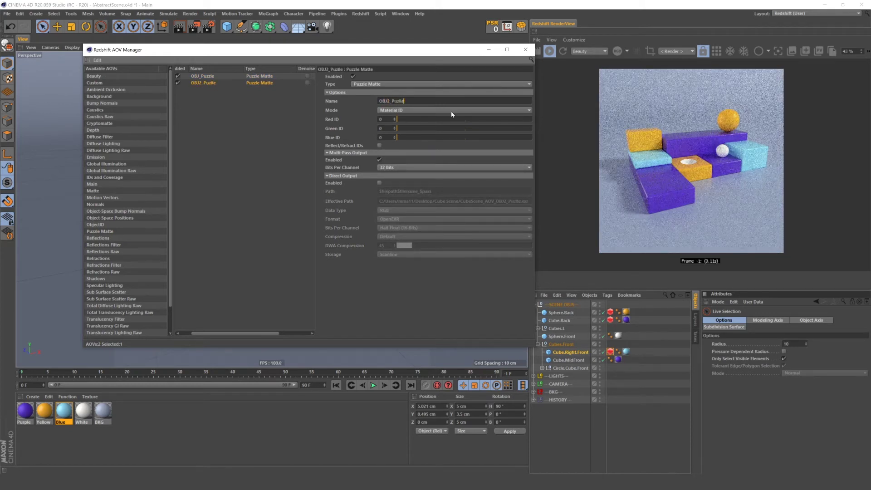
{"action": "key", "text": "BackSpace"}
{"action": "key", "text": "BackSpace"}
{"action": "key", "text": "BackSpace"}
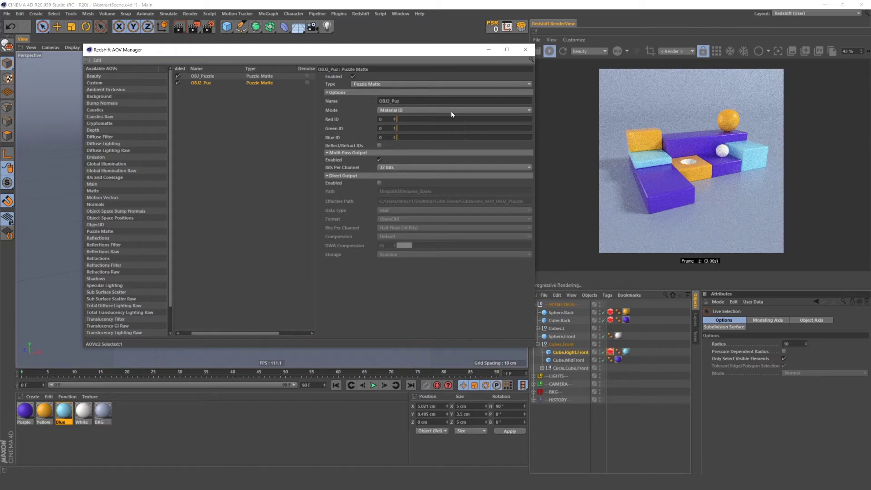
{"action": "type", "text": "zle"}
Step: Switch OBJ2_Puzzle to Object ID mode, set its Red ID to 4, and adjust its Green and Blue IDs
{"action": "left_click", "coordinate": [392, 111]}
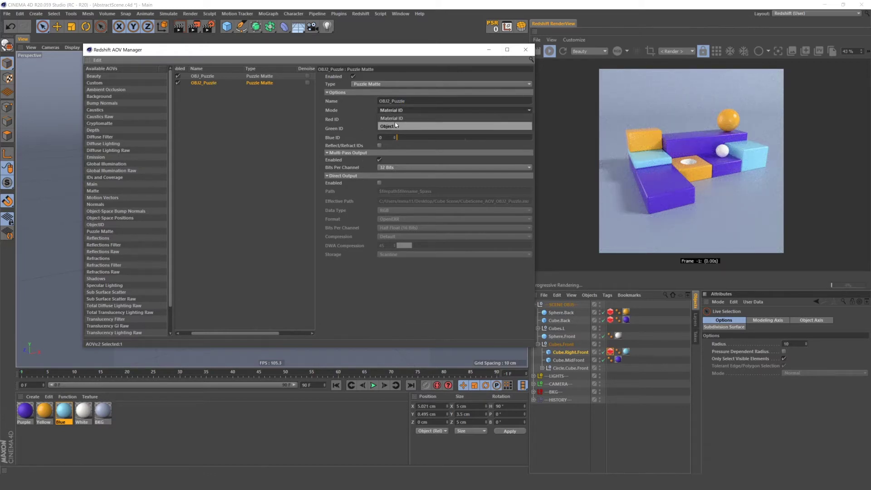
{"action": "left_click", "coordinate": [395, 119]}
{"action": "left_click", "coordinate": [394, 118]}
{"action": "left_click", "coordinate": [394, 118]}
{"action": "left_click", "coordinate": [394, 127]}
{"action": "left_click", "coordinate": [394, 127]}
{"action": "left_click", "coordinate": [394, 127]}
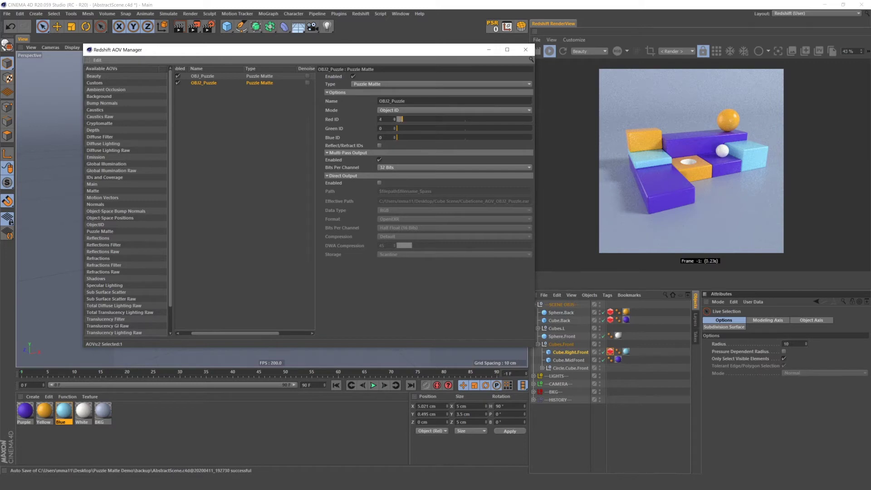
{"action": "left_click", "coordinate": [394, 136]}
{"action": "left_click", "coordinate": [394, 136]}
{"action": "left_click", "coordinate": [394, 136]}
Step: Delete the OBJ2_Puzzle AOV and select OBJ_Puzzle again
{"action": "key", "text": "Delete"}
{"action": "left_click", "coordinate": [209, 78]}
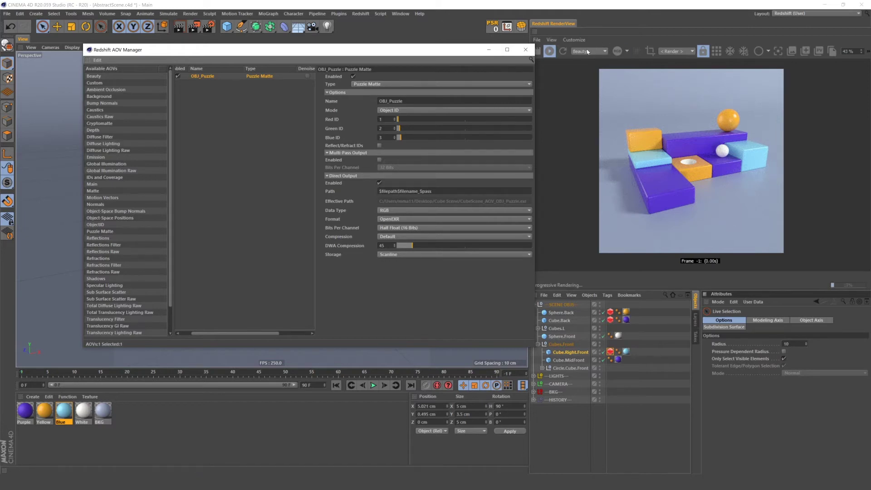
Step: Display the OBJ_Puzzle AOV in the Redshift RenderView and turn on bucket rendering to check the matte colours
{"action": "left_click", "coordinate": [593, 53]}
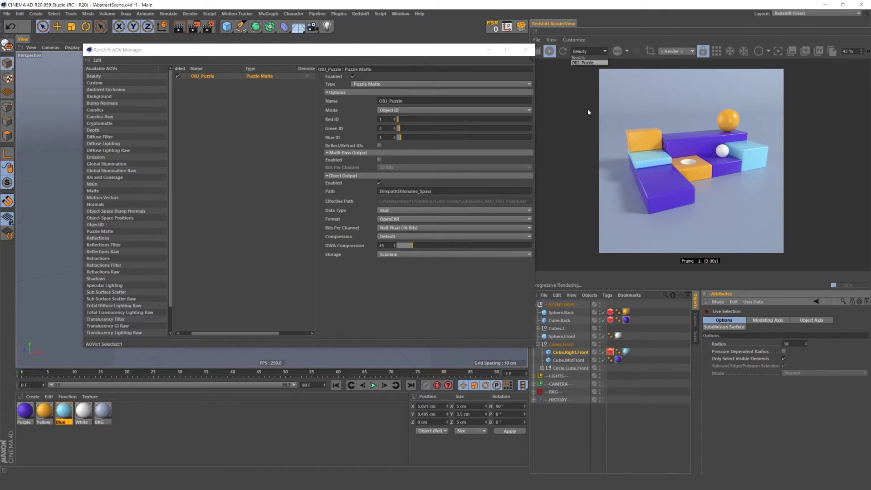
{"action": "left_click", "coordinate": [597, 64]}
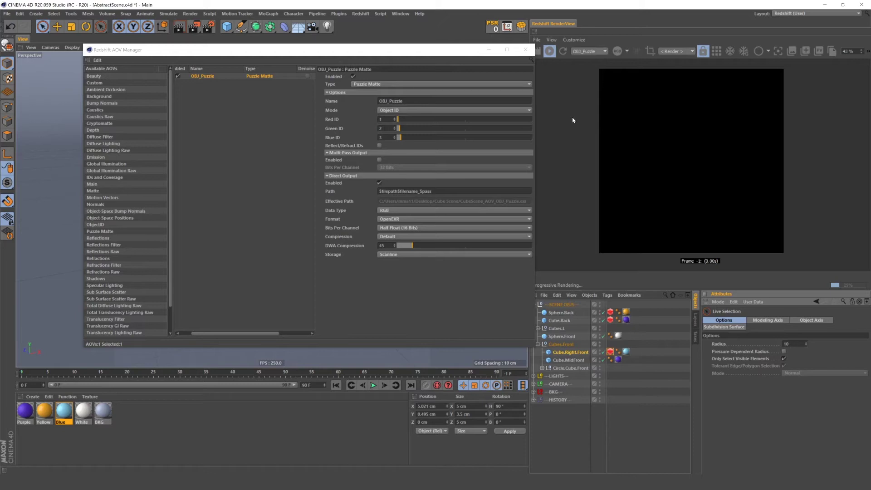
{"action": "left_click", "coordinate": [718, 52]}
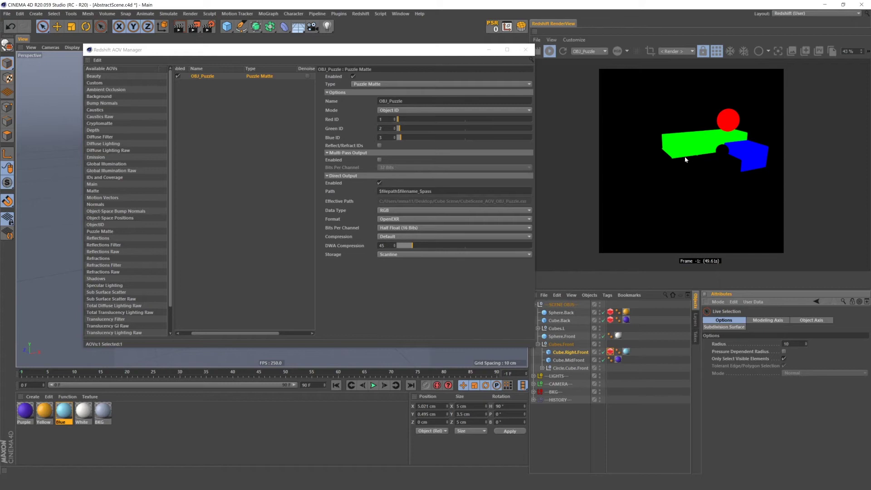
{"action": "left_click", "coordinate": [392, 169]}
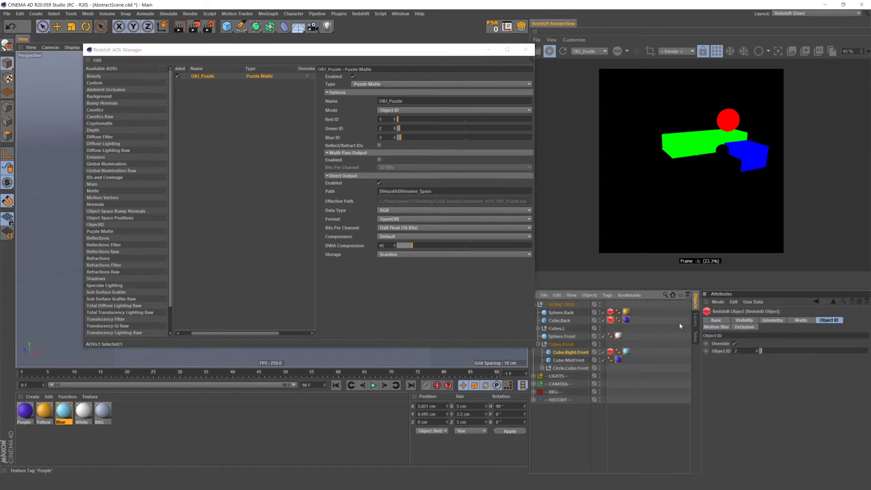
Step: Set the Object ID on the Redshift tags of Cube.Back and Cube.Right.Front to 1
{"action": "left_click", "coordinate": [756, 352]}
{"action": "left_click", "coordinate": [755, 353]}
{"action": "left_click", "coordinate": [756, 353]}
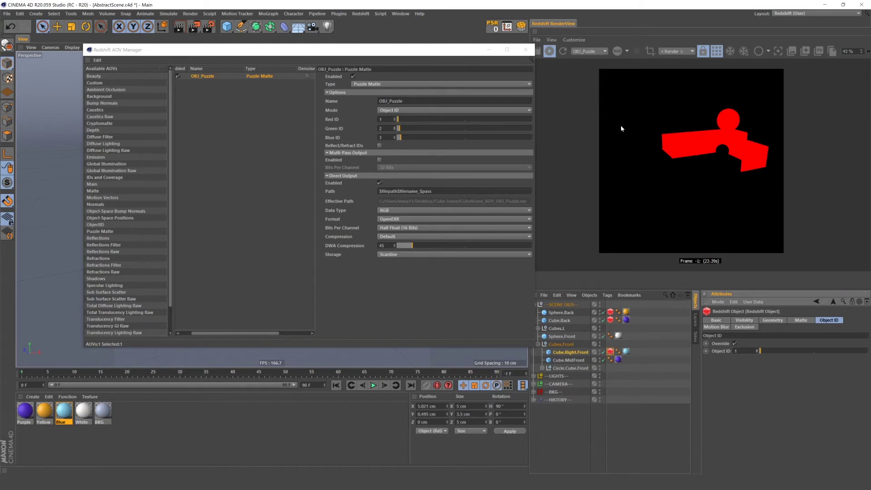
Step: Return the RenderView to the Beauty pass and add another Puzzle Matte AOV to the active list
{"action": "left_click", "coordinate": [576, 53]}
{"action": "left_click", "coordinate": [587, 59]}
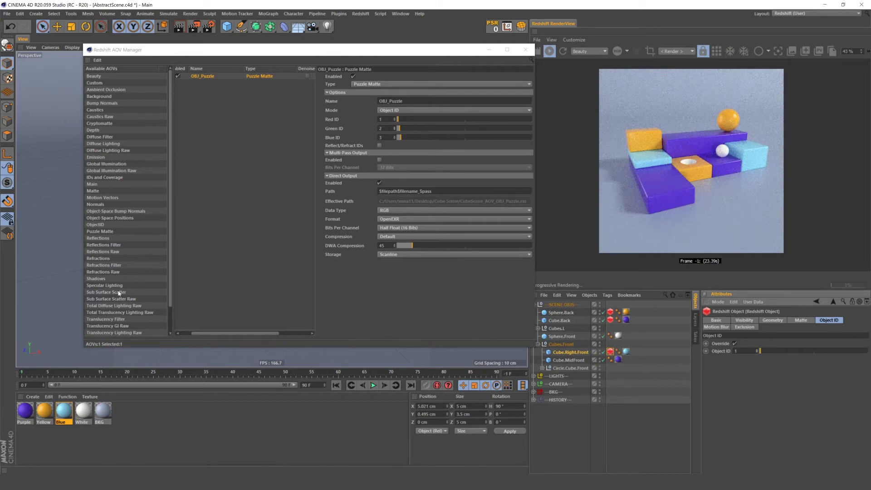
{"action": "double_click", "coordinate": [104, 231]}
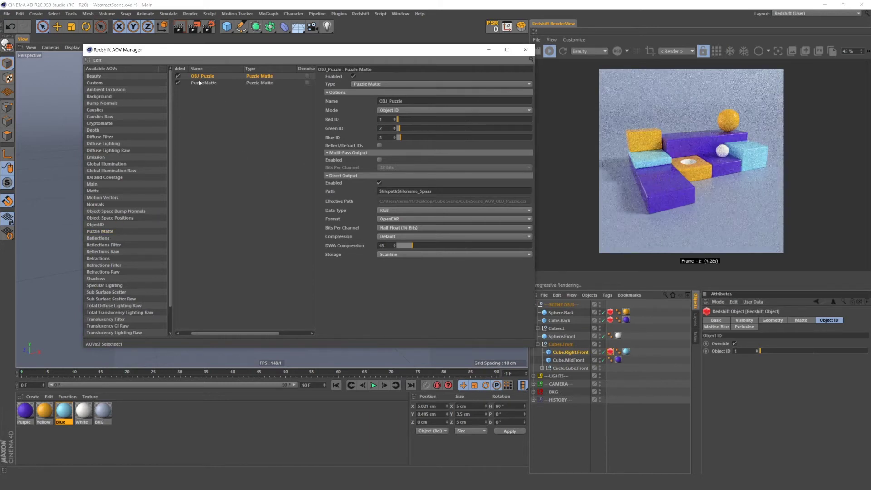
Step: Rename the new Puzzle Matte AOV MAT_Puzzle and set its Red, Green and Blue IDs to 1, 2 and 3
{"action": "left_click", "coordinate": [377, 101]}
{"action": "type", "text": "MAT_"}
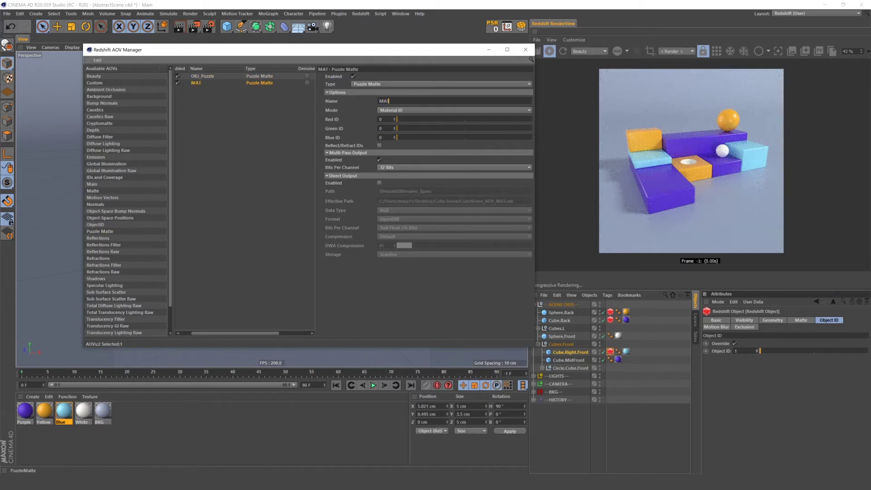
{"action": "type", "text": "Puzzle"}
{"action": "left_click", "coordinate": [394, 118]}
{"action": "left_click", "coordinate": [394, 127]}
{"action": "left_click", "coordinate": [395, 127]}
{"action": "left_click", "coordinate": [395, 136]}
{"action": "left_click", "coordinate": [394, 137]}
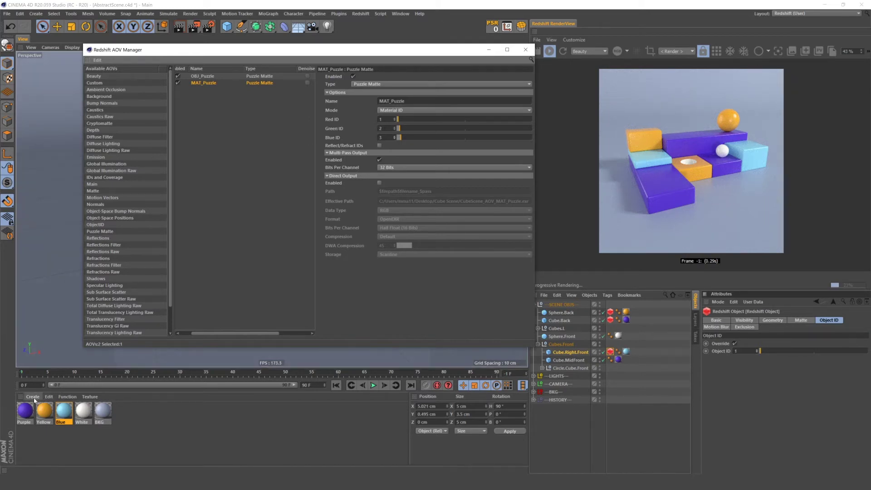
Step: Set the Material ID in the output node of the Purple material to 1 and of the Yellow material to 2
{"action": "left_click", "coordinate": [31, 421]}
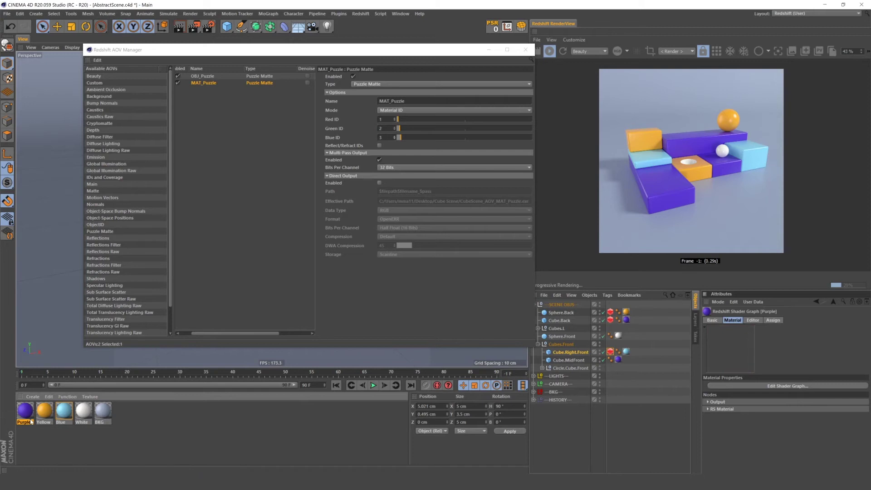
{"action": "left_click", "coordinate": [708, 402]}
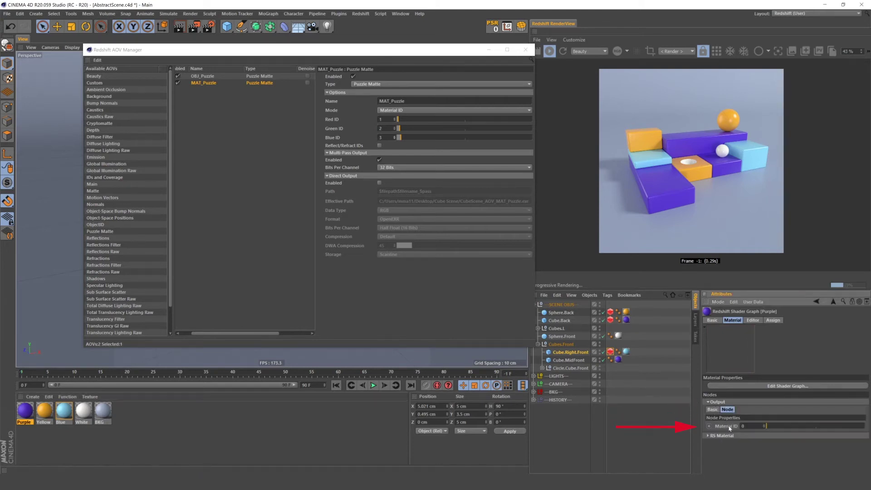
{"action": "left_click", "coordinate": [764, 426]}
{"action": "left_click", "coordinate": [51, 411]}
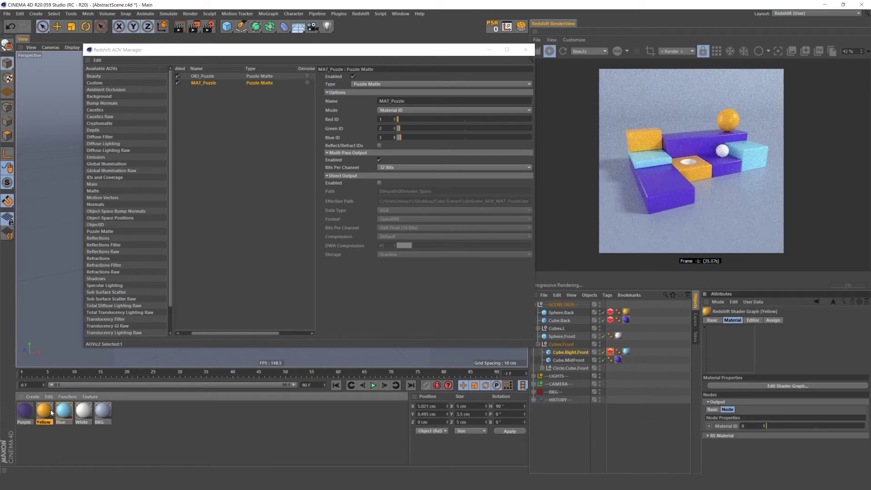
{"action": "left_click", "coordinate": [765, 425]}
{"action": "left_click", "coordinate": [764, 425]}
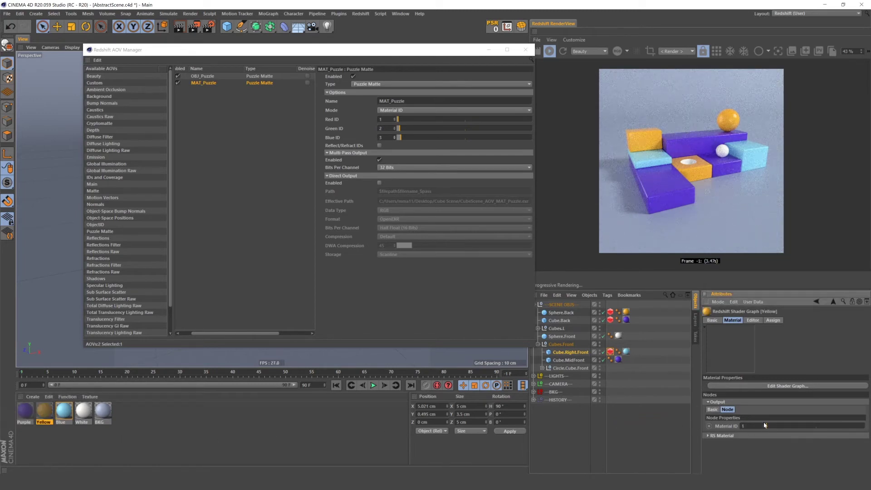
Step: Set the Material ID in the output node of the Blue material to 3
{"action": "left_click", "coordinate": [64, 411]}
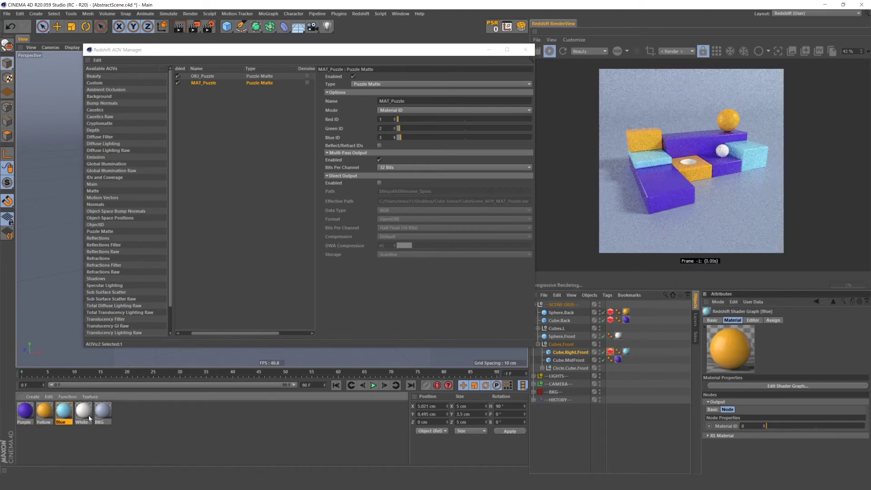
{"action": "left_click", "coordinate": [764, 424]}
{"action": "left_click", "coordinate": [764, 423]}
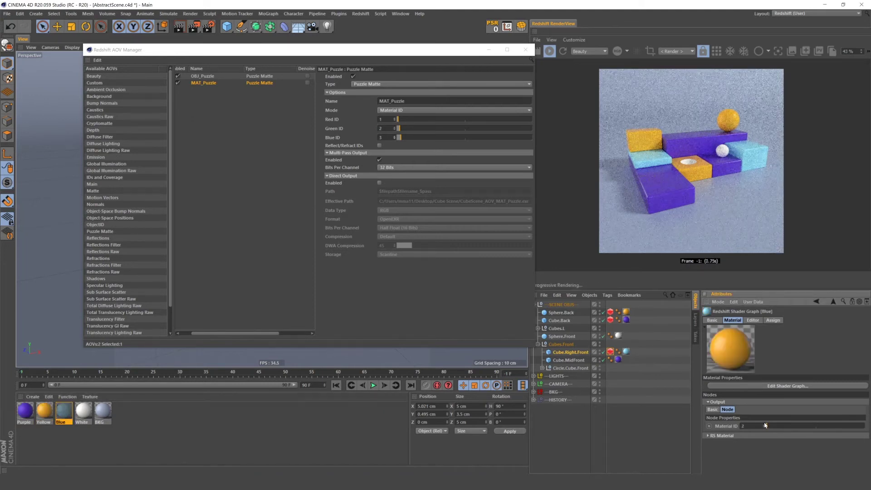
{"action": "left_click", "coordinate": [764, 423]}
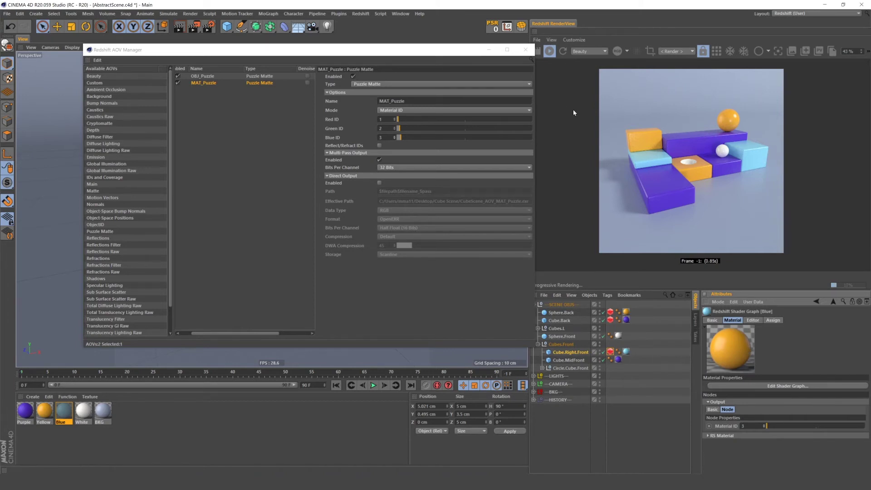
Step: Display MAT_Puzzle in the Redshift RenderView and switch that AOV's output from Multi-Pass to Direct
{"action": "left_click", "coordinate": [589, 52]}
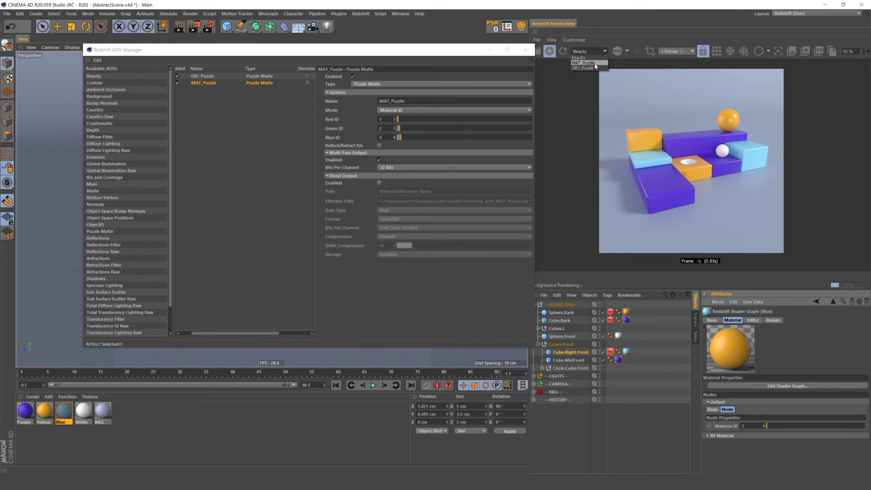
{"action": "left_click", "coordinate": [590, 63]}
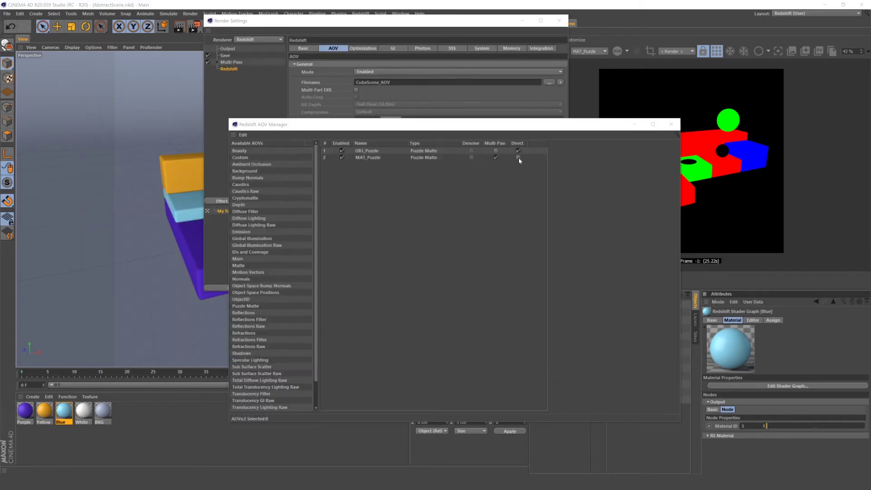
{"action": "left_click", "coordinate": [518, 158]}
{"action": "left_click", "coordinate": [496, 158]}
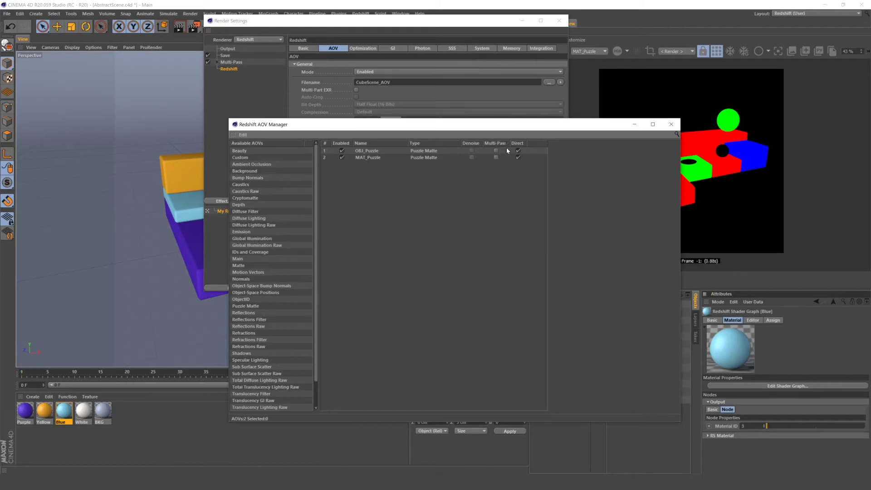
Step: Examine the direct output file formats and path tokens of the OBJ_Puzzle AOV alongside the render settings
{"action": "left_click", "coordinate": [340, 151]}
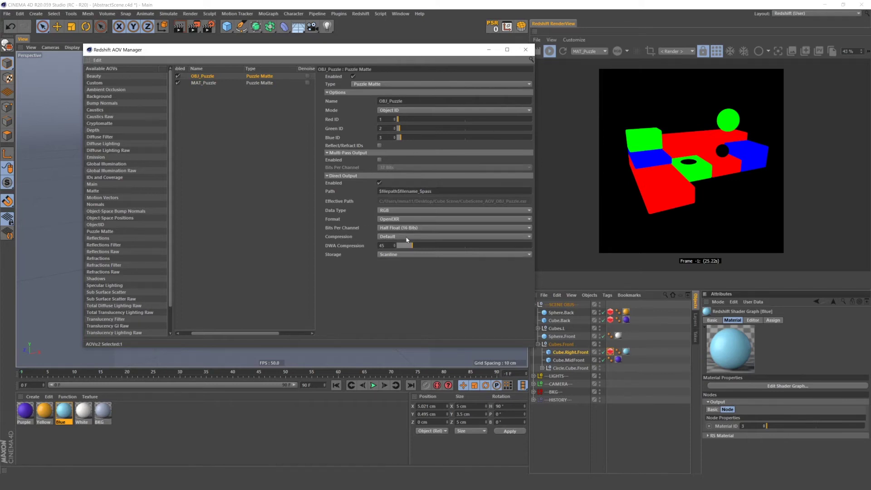
{"action": "left_click", "coordinate": [386, 219]}
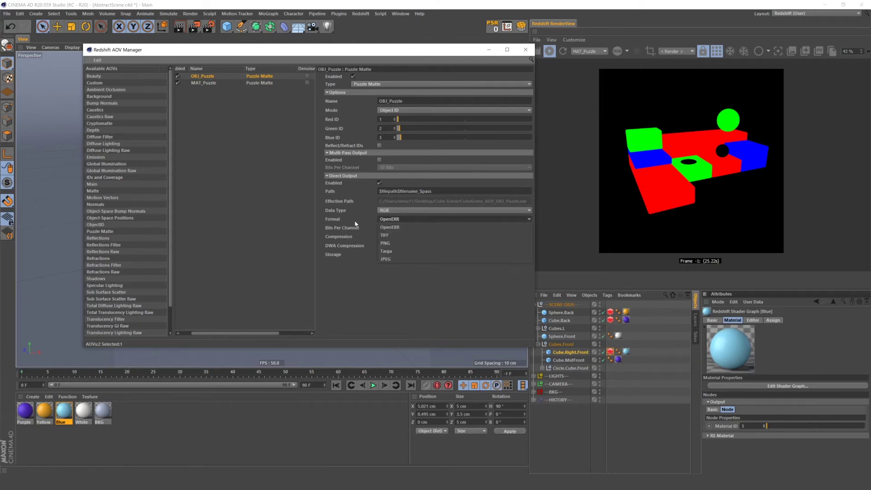
{"action": "left_click", "coordinate": [360, 246]}
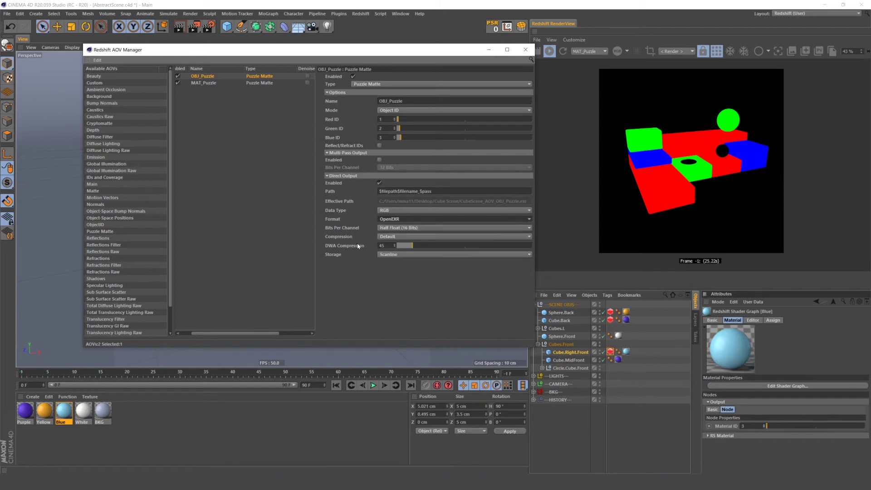
{"action": "left_click_drag", "start_coordinate": [326, 44], "coordinate": [341, 154]}
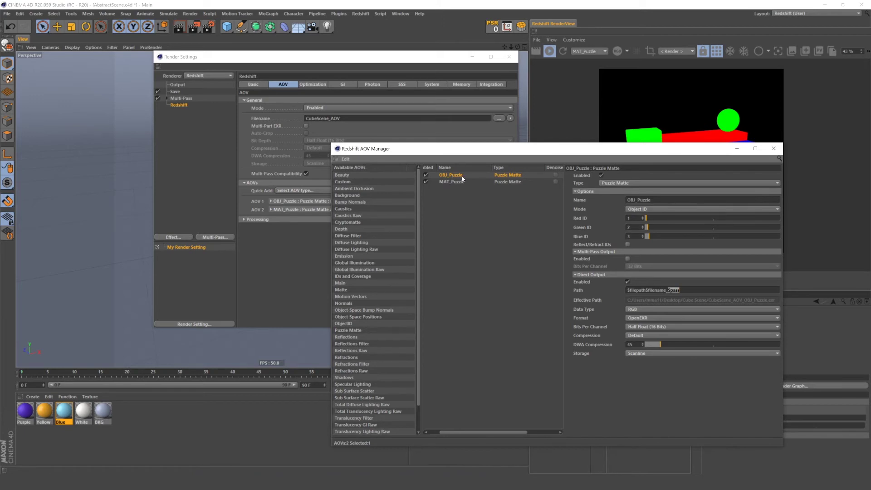
{"action": "left_click", "coordinate": [680, 290]}
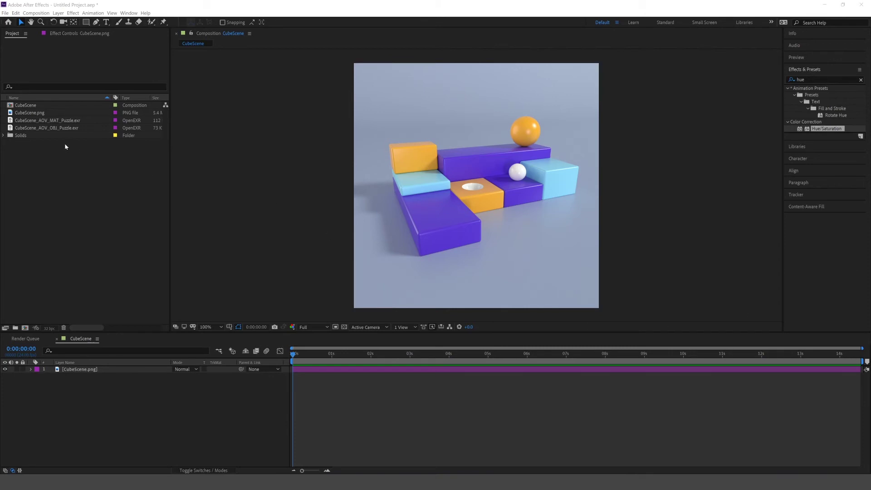
Step: In After Effects, place CubeScene_AOV_MAT_Puzzle.exr above CubeScene.png in the CubeScene composition and apply the Set Matte effect to it
{"action": "left_click", "coordinate": [52, 122]}
{"action": "left_click_drag", "start_coordinate": [51, 123], "coordinate": [114, 369]}
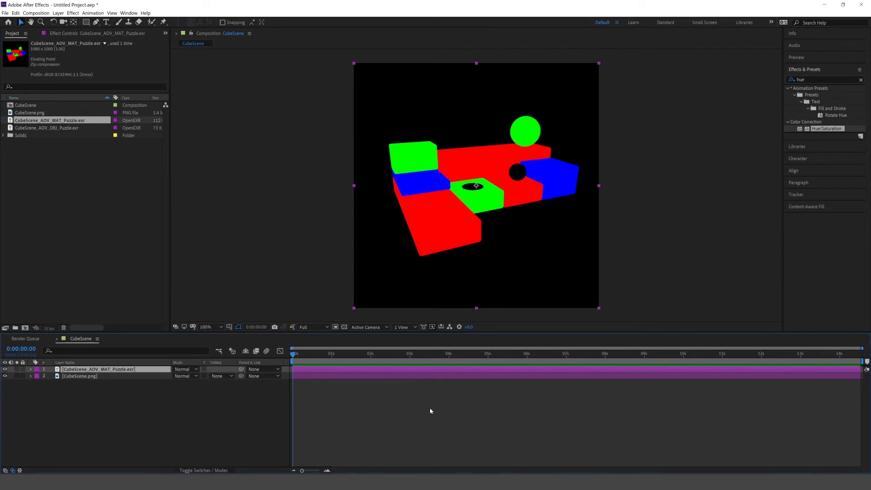
{"action": "left_click", "coordinate": [73, 13]}
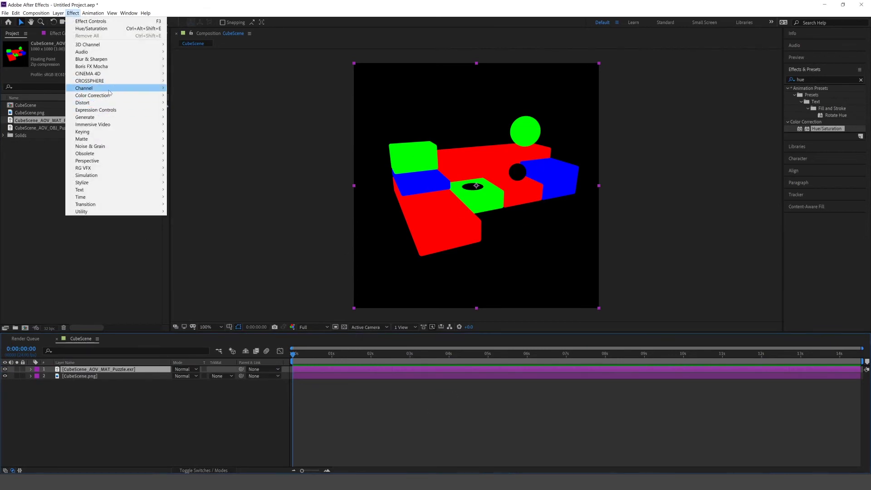
{"action": "mouse_move", "coordinate": [110, 90]}
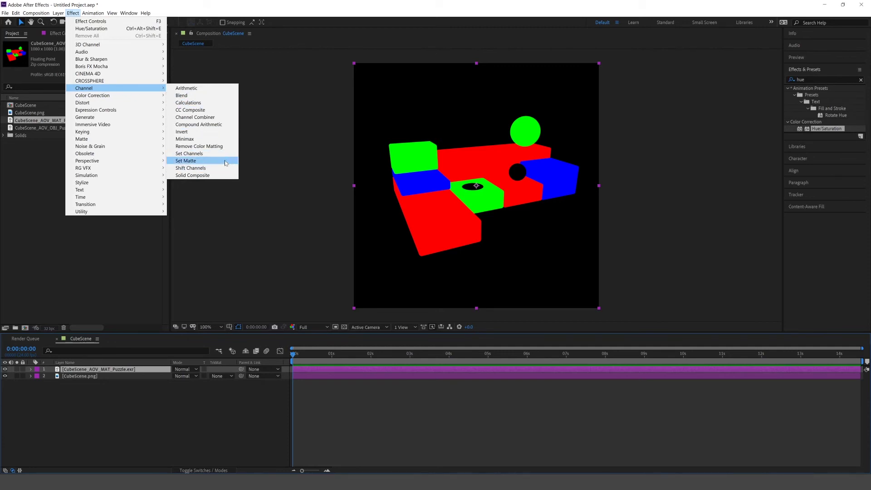
{"action": "left_click", "coordinate": [188, 160]}
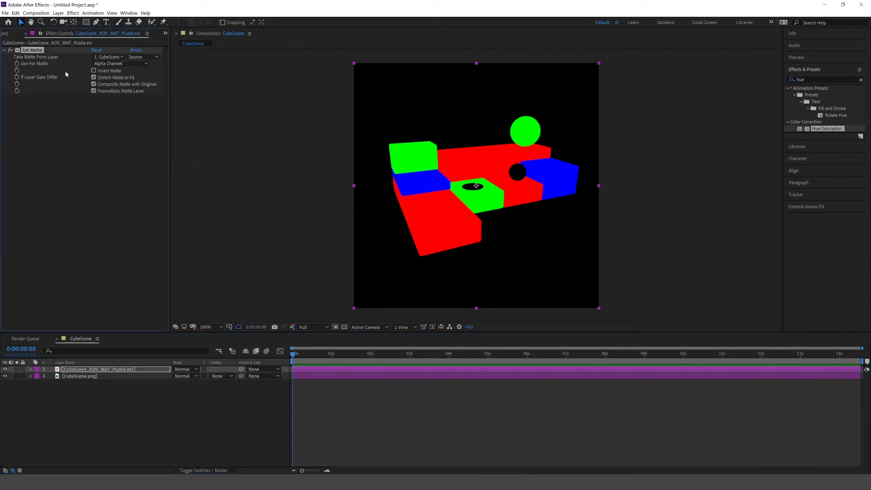
{"action": "left_click", "coordinate": [115, 64]}
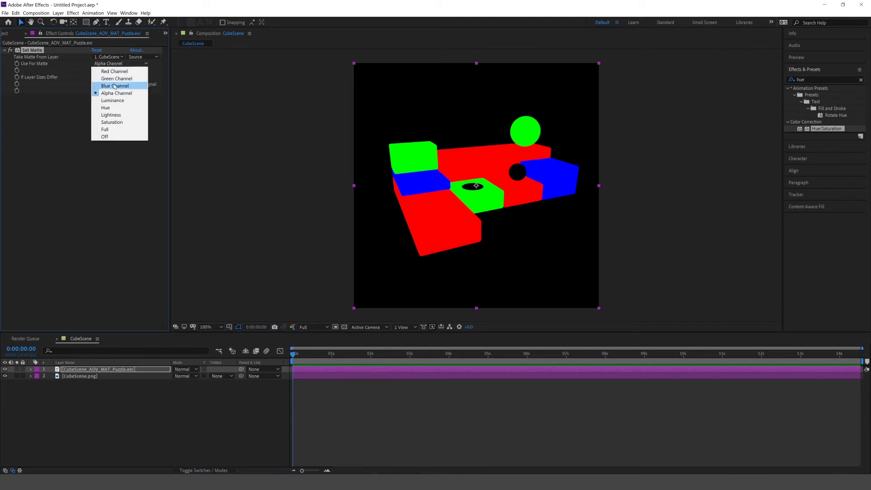
{"action": "left_click", "coordinate": [130, 207]}
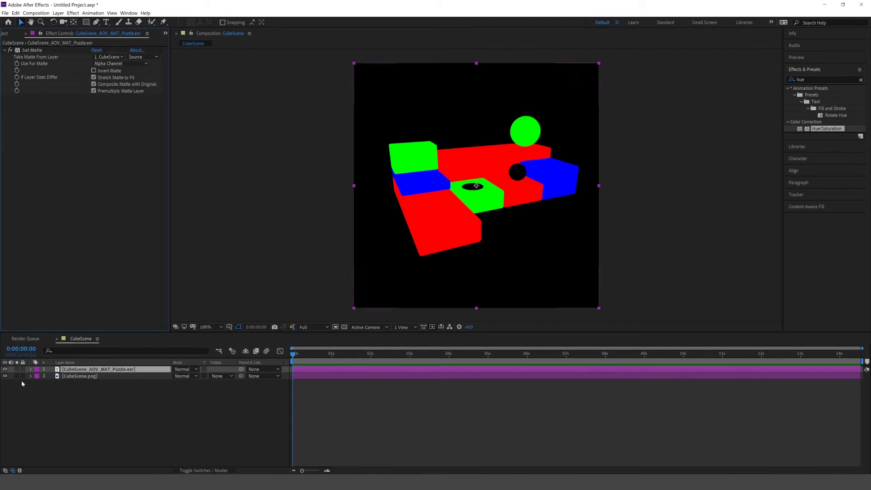
Step: Hide the MAT_Puzzle layer and add an adjustment layer with the Hue/Saturation effect directly beneath it
{"action": "left_click", "coordinate": [5, 369]}
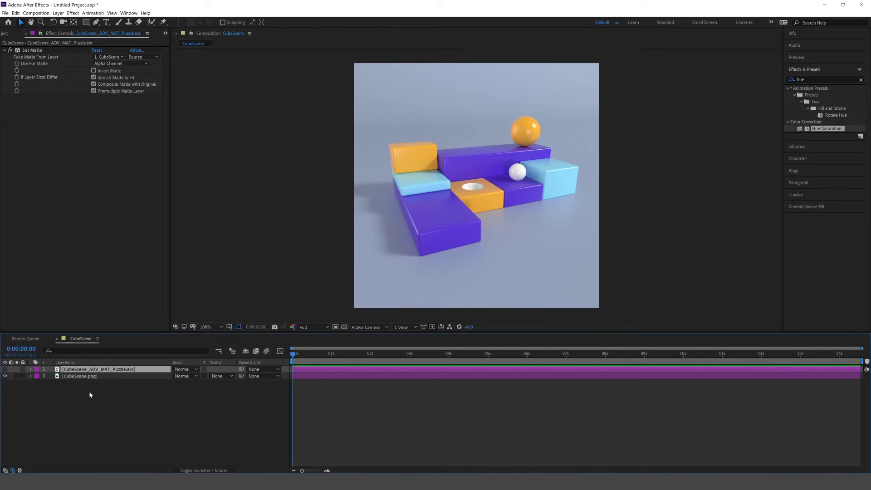
{"action": "key", "text": "ctrl+alt+y"}
{"action": "left_click_drag", "start_coordinate": [101, 370], "coordinate": [102, 384]}
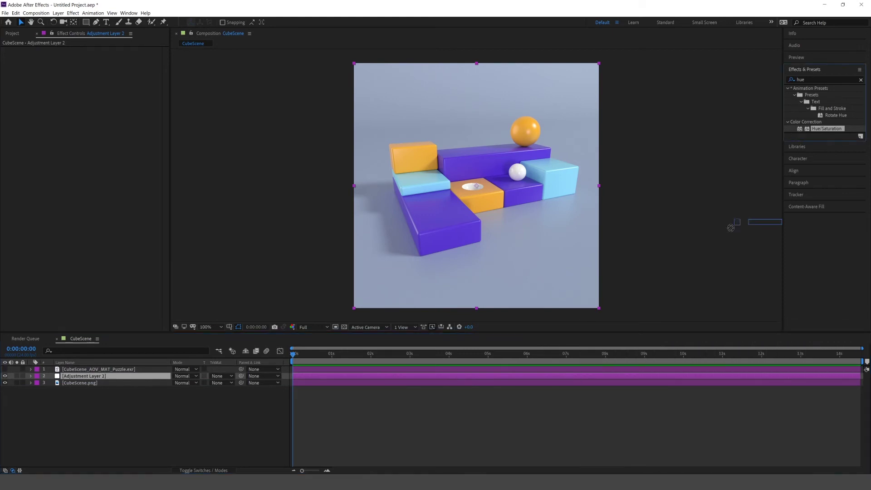
{"action": "left_click_drag", "start_coordinate": [826, 129], "coordinate": [96, 376]}
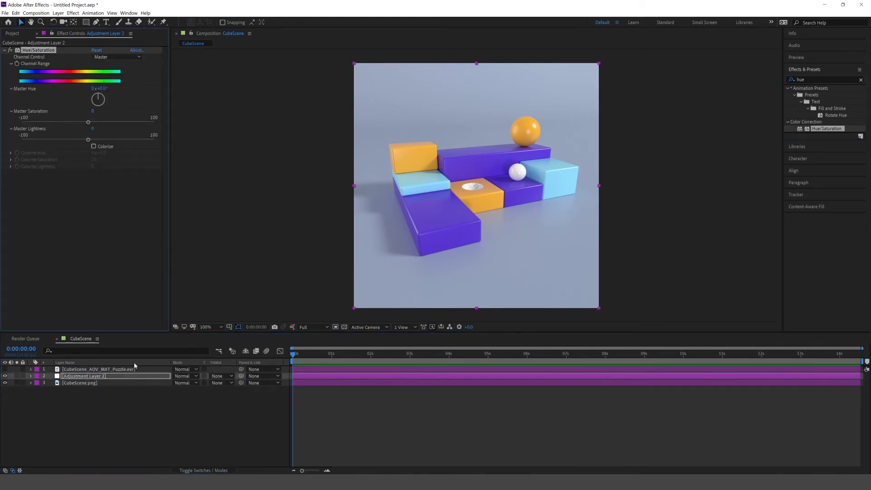
Step: Set the adjustment layer's track matte to Alpha Matte from the MAT_Puzzle layer and shift its Master Hue to about 23°
{"action": "left_click", "coordinate": [219, 376]}
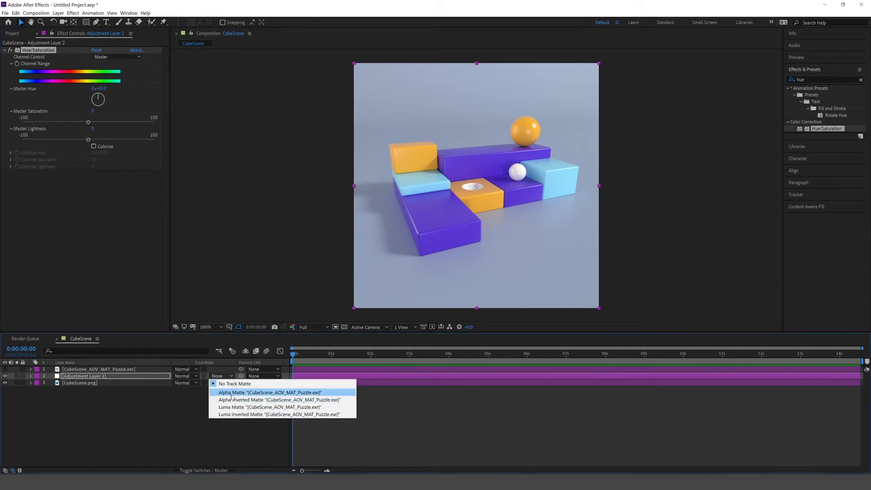
{"action": "left_click", "coordinate": [232, 393]}
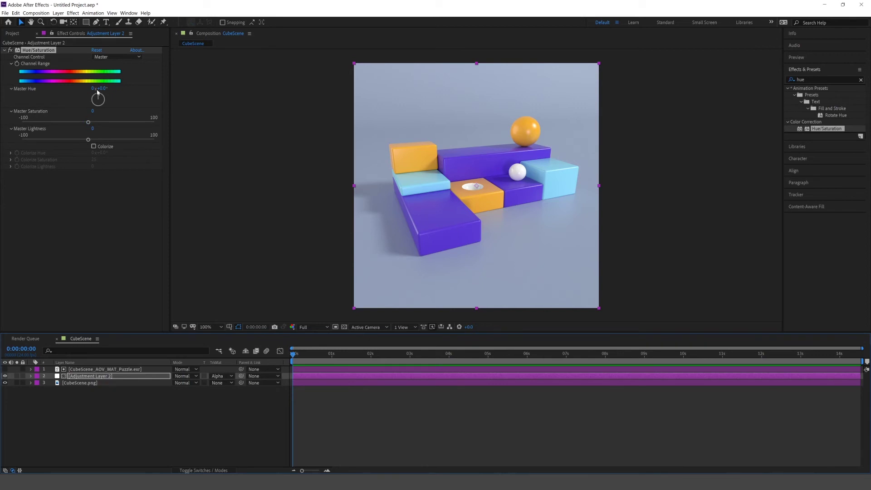
{"action": "left_click_drag", "start_coordinate": [99, 88], "coordinate": [110, 88]}
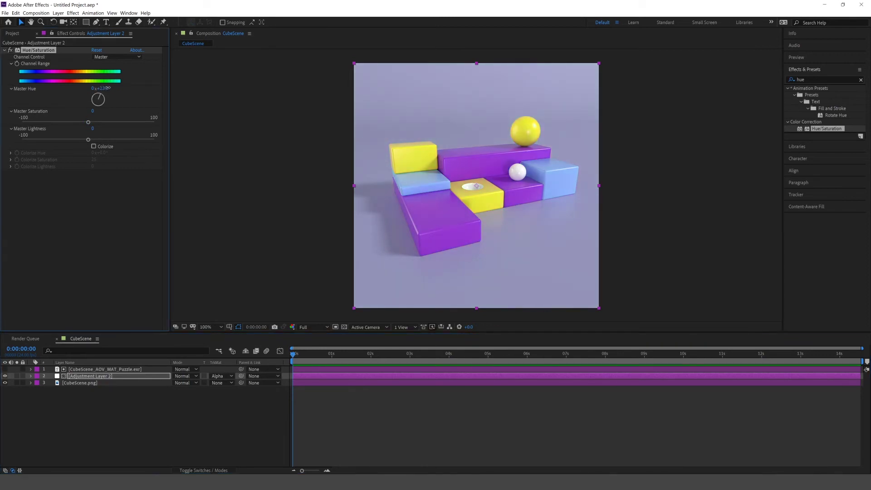
Step: Hide the adjustment layer and make the Set Matte effect on the MAT_Puzzle layer use the Red Channel
{"action": "left_click", "coordinate": [132, 369]}
{"action": "left_click", "coordinate": [142, 64]}
{"action": "left_click", "coordinate": [109, 91]}
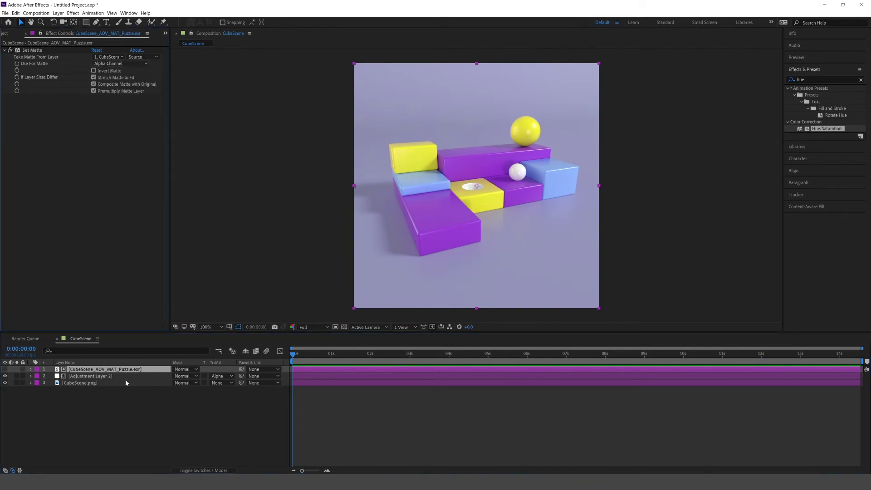
{"action": "left_click", "coordinate": [6, 369]}
{"action": "left_click", "coordinate": [5, 369]}
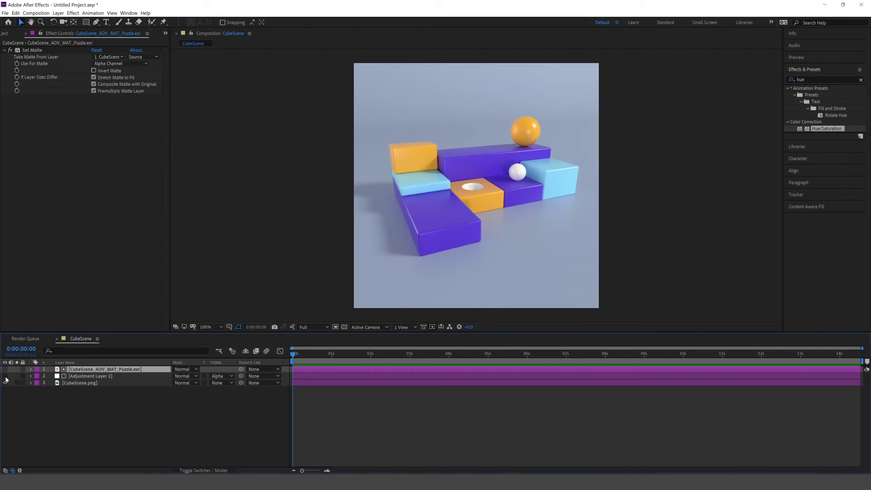
{"action": "left_click", "coordinate": [131, 64]}
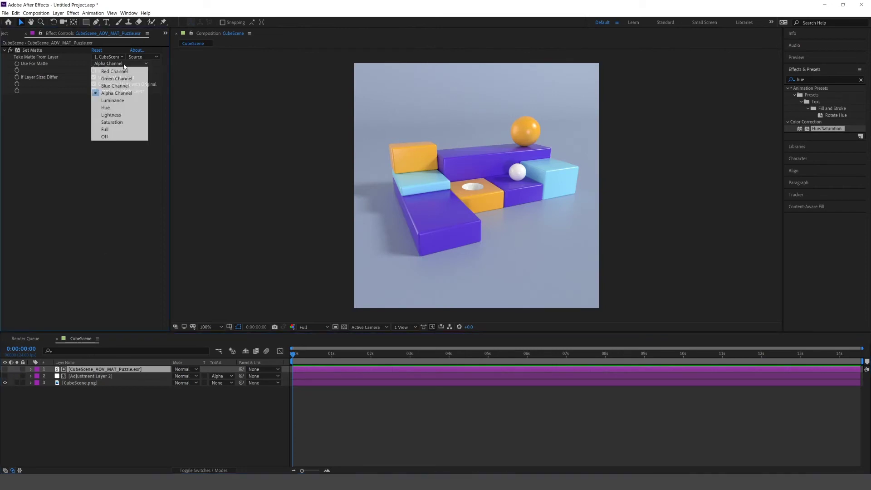
{"action": "left_click", "coordinate": [114, 71]}
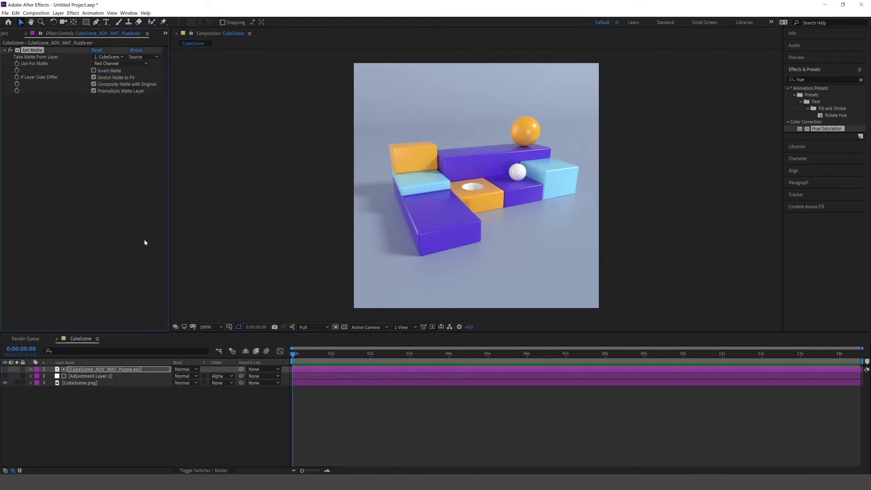
Step: Show the adjustment layer again and set its Master Hue to about 39° to recolour the purple cubes
{"action": "left_click", "coordinate": [5, 375]}
{"action": "left_click", "coordinate": [91, 376]}
{"action": "left_click_drag", "start_coordinate": [100, 88], "coordinate": [122, 86]}
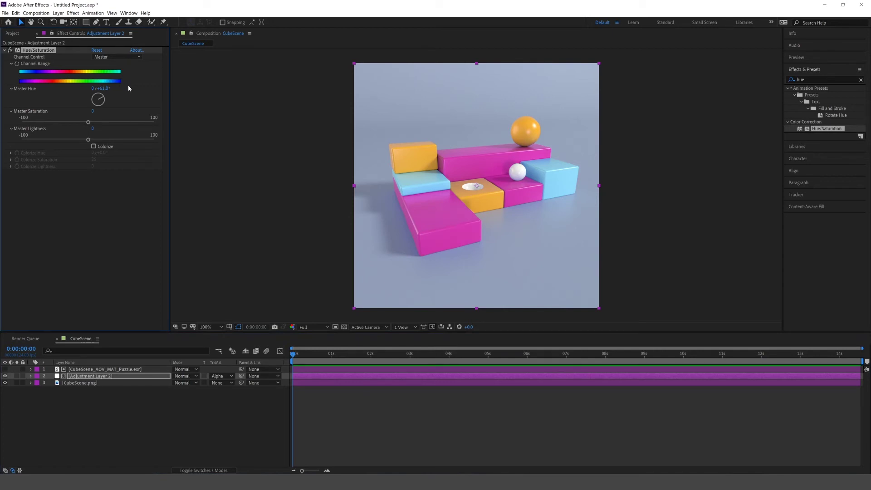
{"action": "mouse_move", "coordinate": [101, 88]}
{"action": "left_mouse_down"}
{"action": "mouse_move", "coordinate": [55, 89]}
{"action": "mouse_move", "coordinate": [151, 88]}
{"action": "mouse_move", "coordinate": [97, 93]}
{"action": "left_mouse_up"}
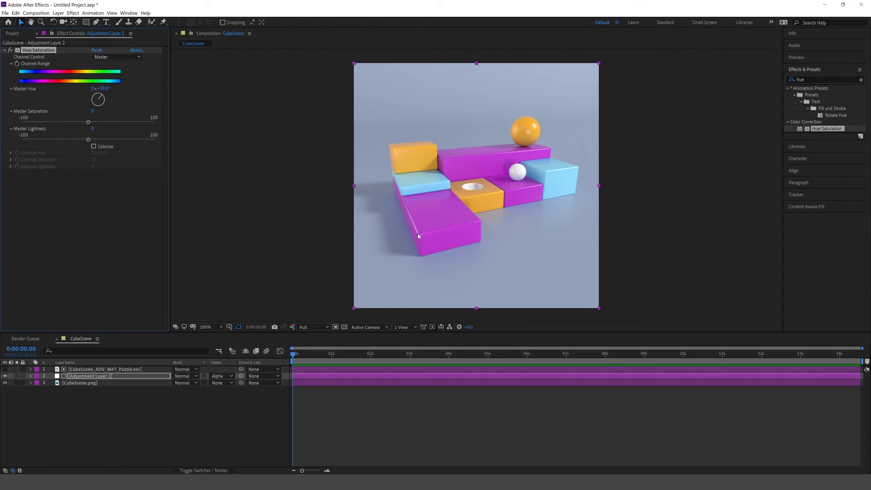
Step: Place CubeScene_AOV_OBJ_Puzzle.exr at the top of the composition's layers and add a new adjustment layer directly beneath it
{"action": "left_click", "coordinate": [13, 34]}
{"action": "left_click", "coordinate": [70, 128]}
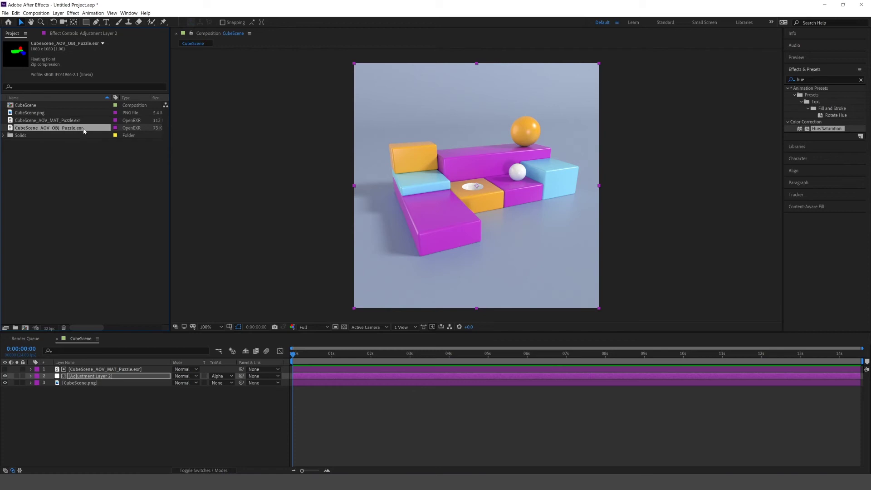
{"action": "left_click_drag", "start_coordinate": [84, 132], "coordinate": [99, 228]}
{"action": "left_click_drag", "start_coordinate": [112, 322], "coordinate": [113, 368]}
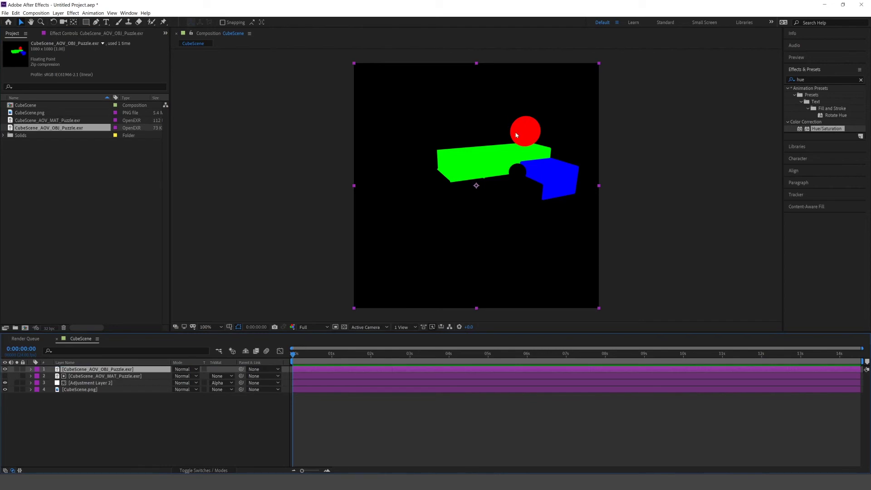
{"action": "key", "text": "ctrl+alt+y"}
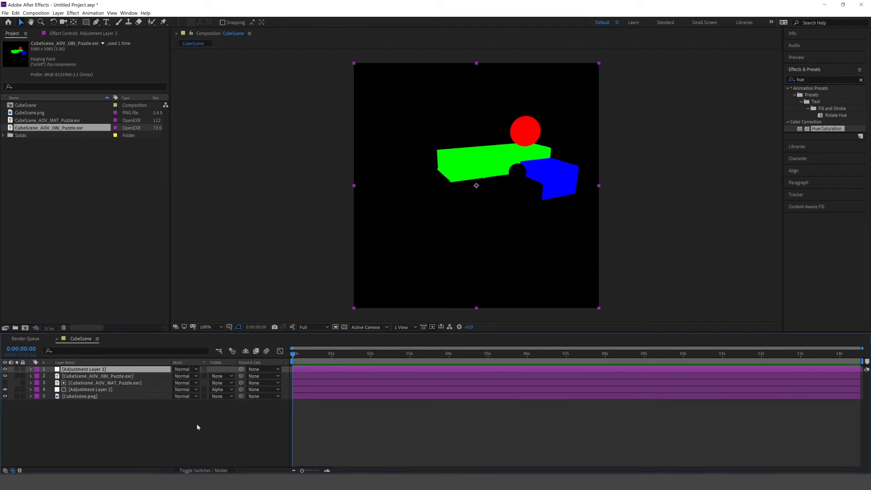
{"action": "left_click", "coordinate": [91, 376]}
{"action": "key", "text": "ctrl+]"}
Step: Rename the adjustment layer below the MAT_Puzzle layer PurpleRecolor and the new one below the OBJ_Puzzle layer YellowSphereADJ
{"action": "left_click", "coordinate": [91, 390]}
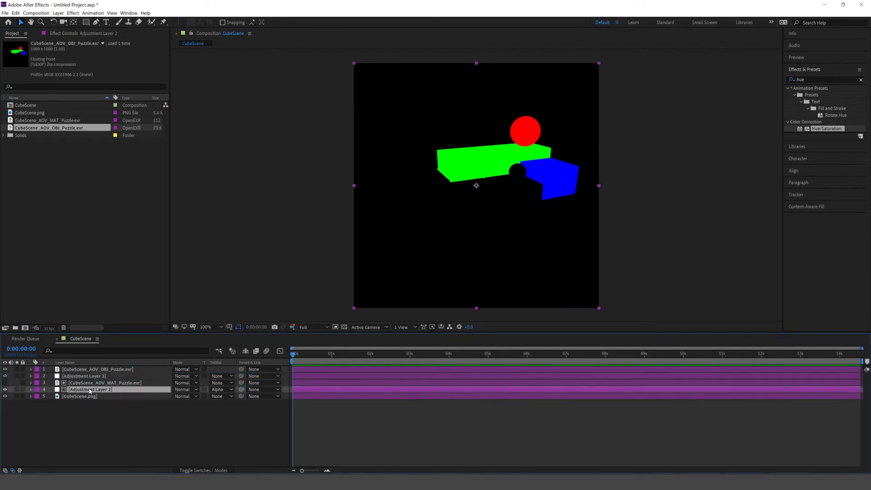
{"action": "key", "text": "Return"}
{"action": "type", "text": "PurpleRecolor"}
{"action": "key", "text": "Return"}
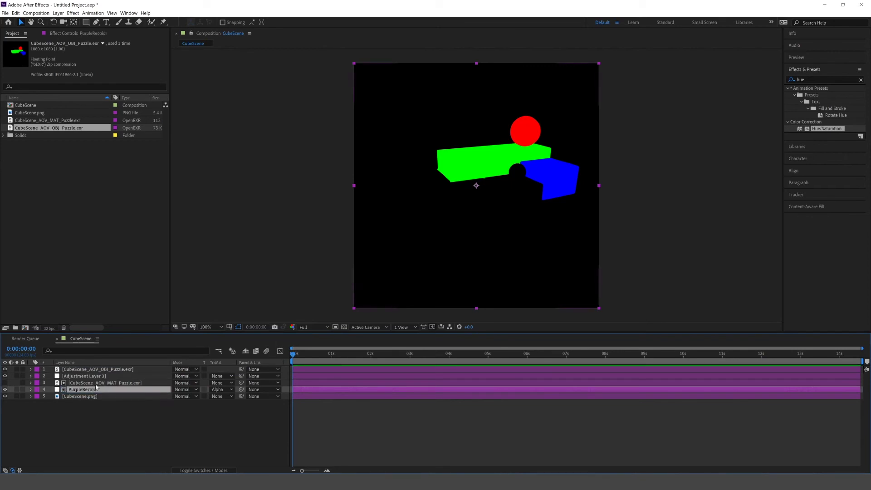
{"action": "left_click", "coordinate": [94, 376]}
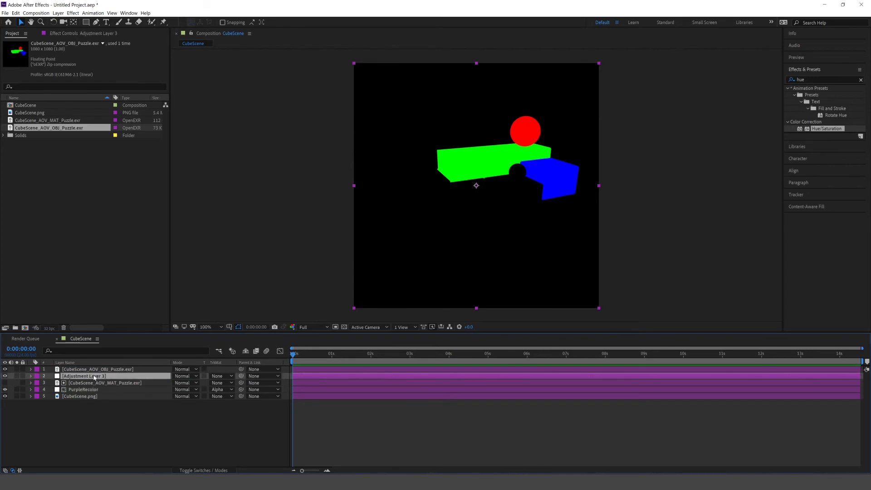
{"action": "key", "text": "Return"}
{"action": "type", "text": "YellowSphere"}
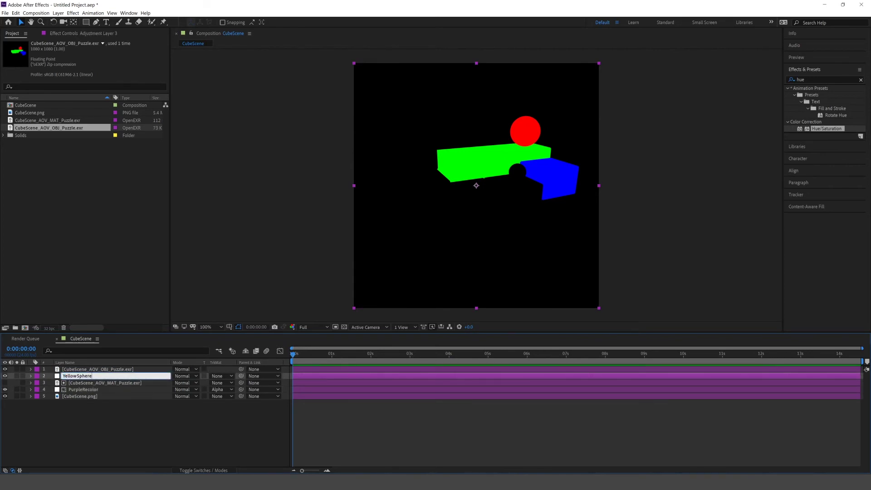
{"action": "type", "text": "ADJ"}
{"action": "key", "text": "Return"}
Step: Apply the Set Matte effect to the OBJ_Puzzle layer and use its Red Channel for the matte
{"action": "left_click", "coordinate": [98, 369]}
{"action": "left_click", "coordinate": [73, 13]}
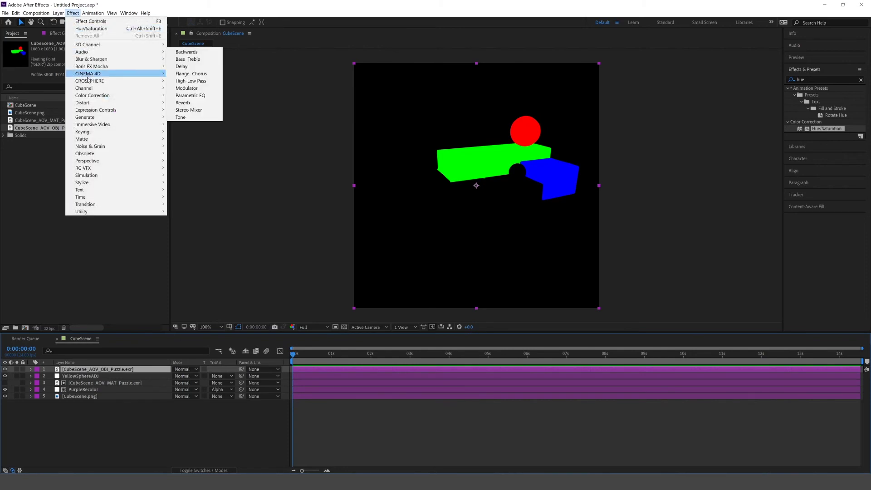
{"action": "mouse_move", "coordinate": [100, 89]}
{"action": "left_click", "coordinate": [208, 162]}
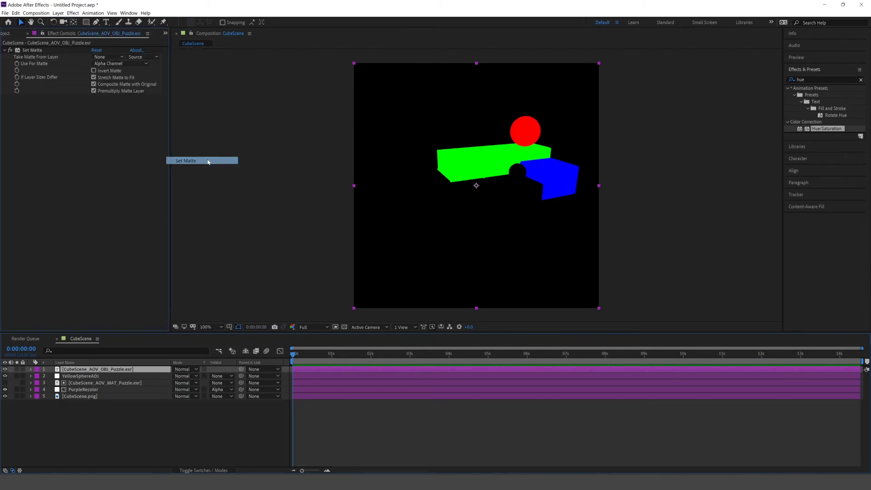
{"action": "left_click", "coordinate": [124, 64]}
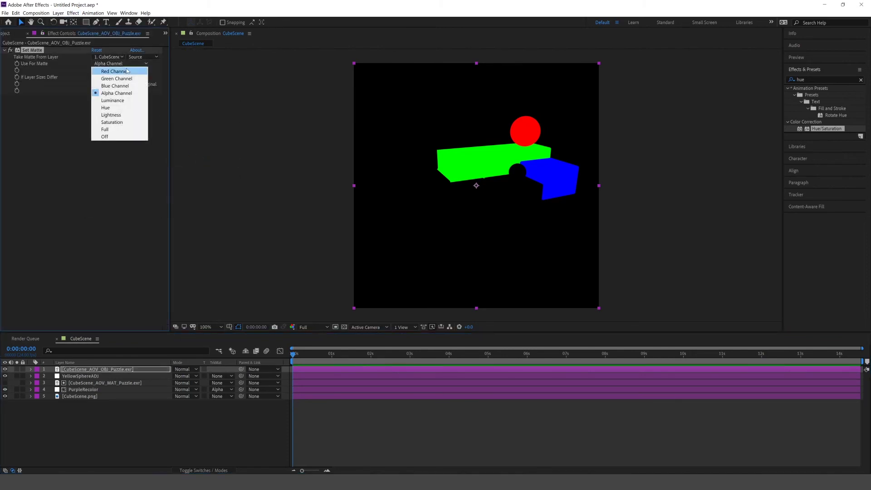
{"action": "left_click", "coordinate": [130, 71]}
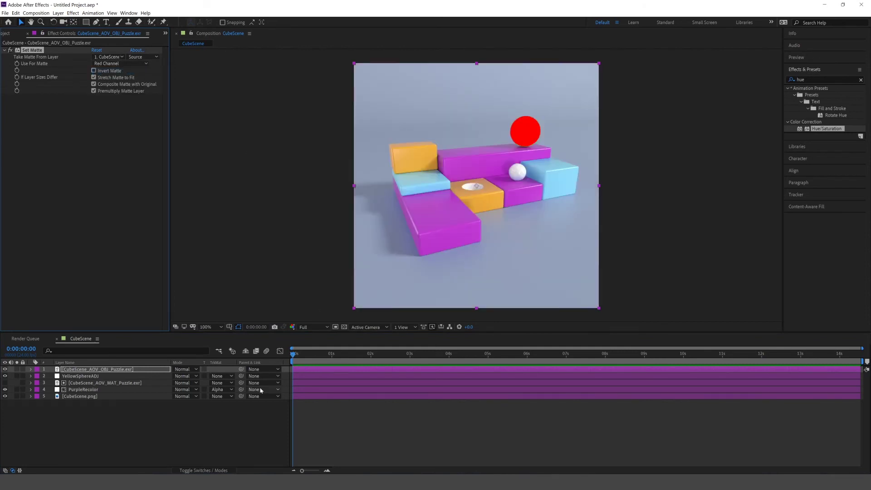
Step: Give YellowSphereADJ an Alpha Matte from the OBJ_Puzzle layer and a Hue/Saturation effect with Master Hue at about -143°
{"action": "left_click", "coordinate": [130, 376]}
{"action": "left_click", "coordinate": [217, 377]}
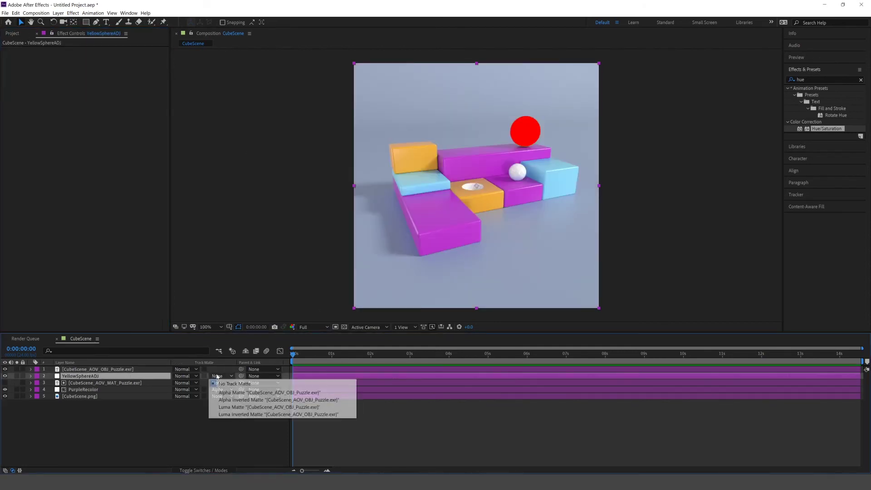
{"action": "left_click", "coordinate": [247, 393]}
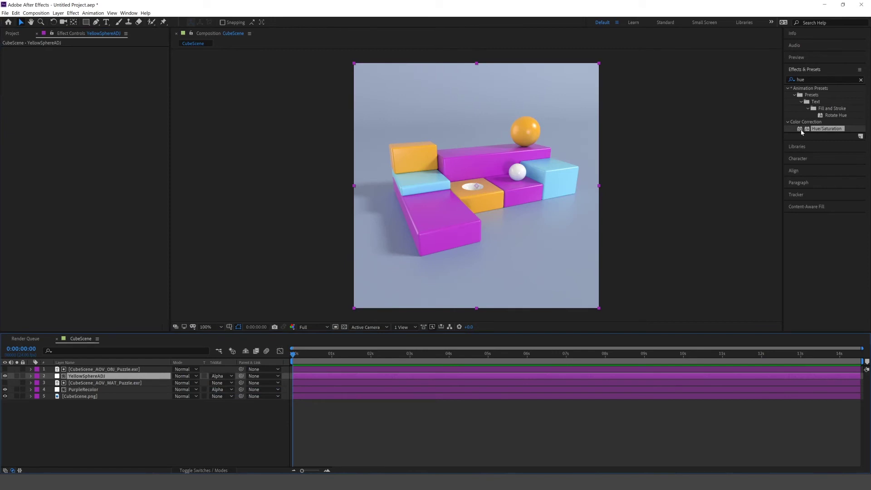
{"action": "left_click_drag", "start_coordinate": [812, 128], "coordinate": [132, 378]}
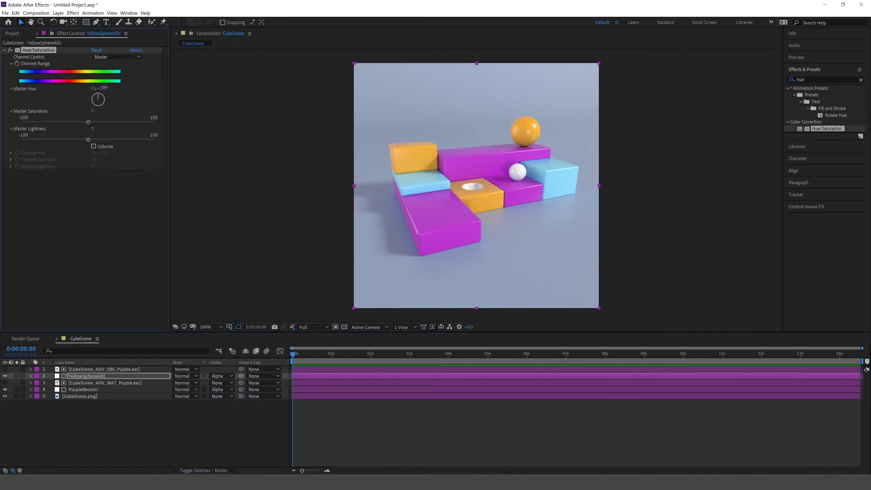
{"action": "left_click_drag", "start_coordinate": [105, 87], "coordinate": [46, 86]}
Step: Add the Brightness & Contrast effect to YellowSphereADJ with Brightness at -10, and try a contrast change before undoing it
{"action": "double_click", "coordinate": [801, 79]}
{"action": "type", "text": "bright"}
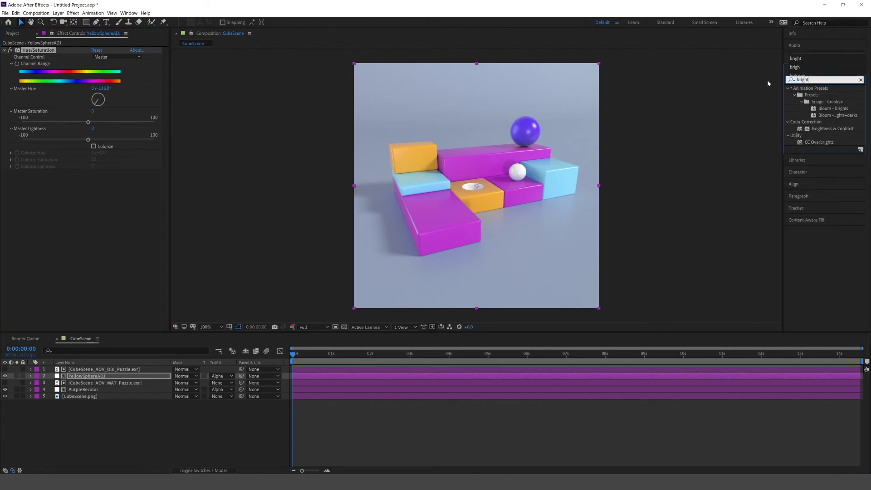
{"action": "left_click", "coordinate": [822, 129]}
{"action": "left_click_drag", "start_coordinate": [824, 132], "coordinate": [100, 378]}
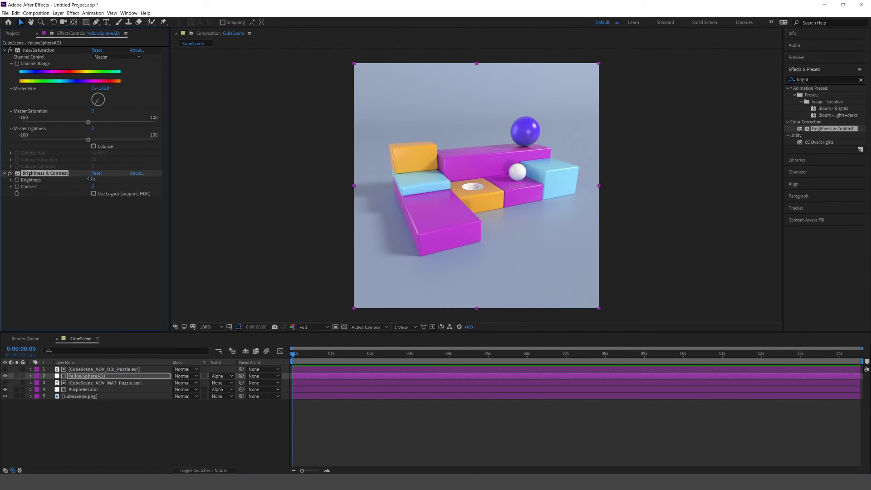
{"action": "left_click_drag", "start_coordinate": [89, 178], "coordinate": [108, 178]}
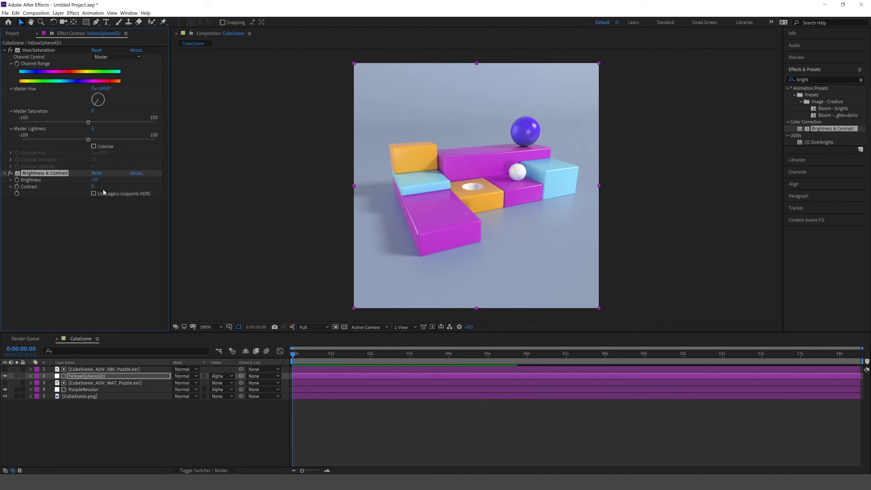
{"action": "left_click_drag", "start_coordinate": [93, 186], "coordinate": [113, 185]}
{"action": "key", "text": "ctrl+z"}
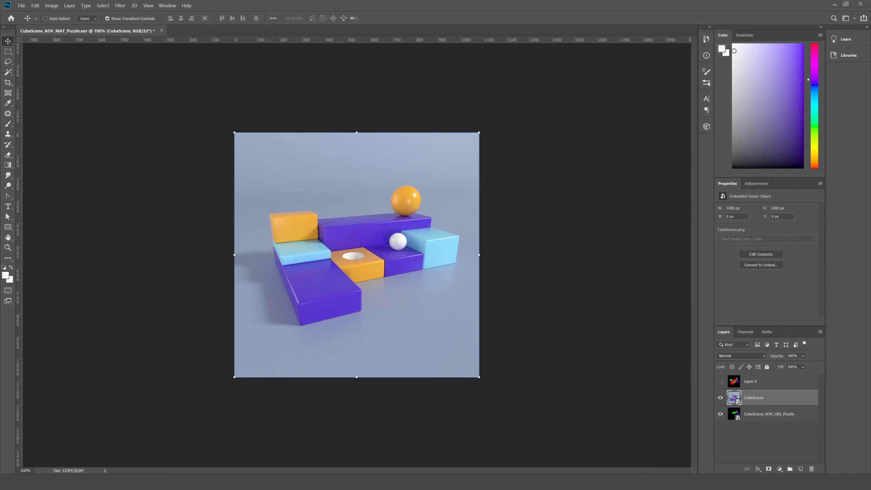
Step: Switch to Photoshop and compare the channels with the material puzzle matte (Layer 0) hidden and shown, leaving the matte shown
{"action": "left_click", "coordinate": [745, 332]}
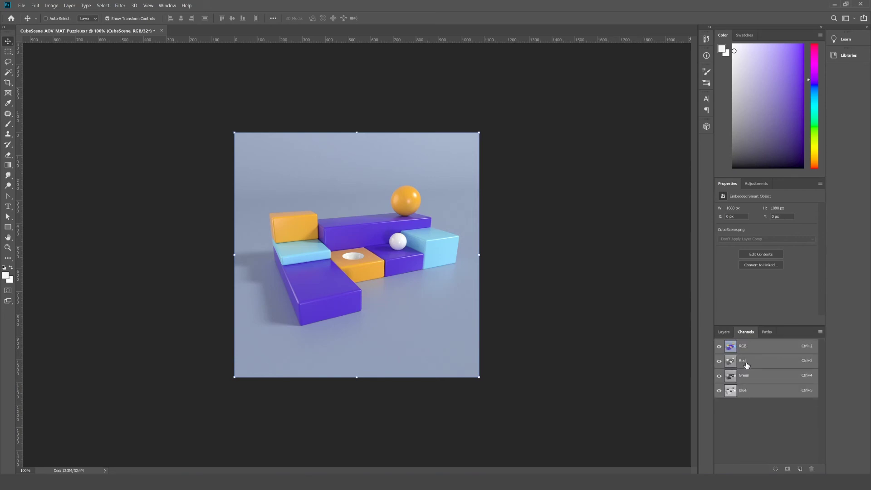
{"action": "left_click", "coordinate": [724, 331]}
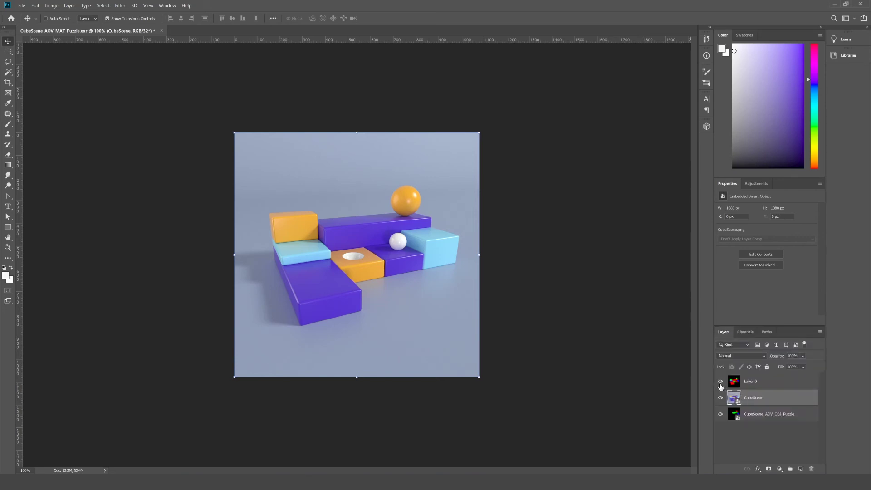
{"action": "left_click", "coordinate": [721, 382]}
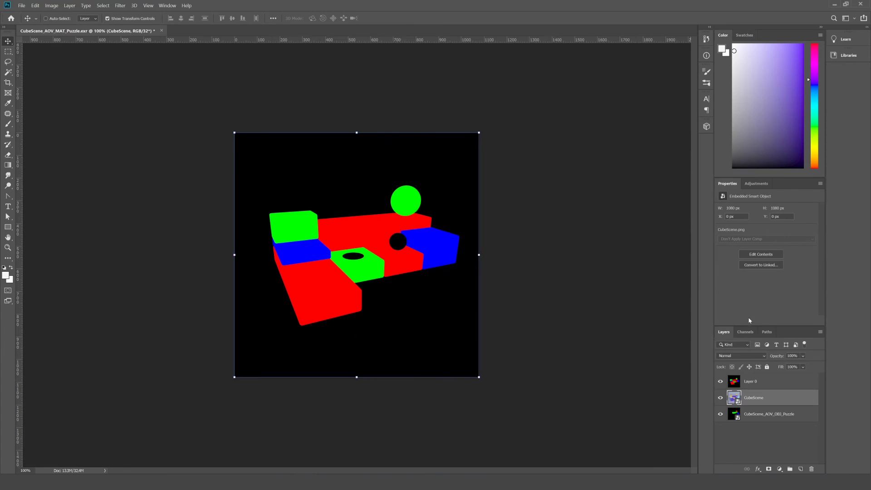
{"action": "left_click", "coordinate": [745, 332]}
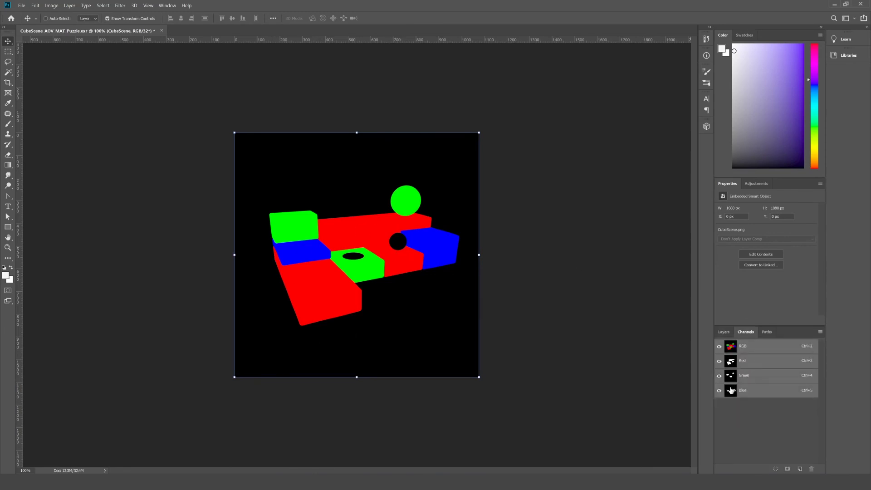
{"action": "left_click", "coordinate": [724, 332]}
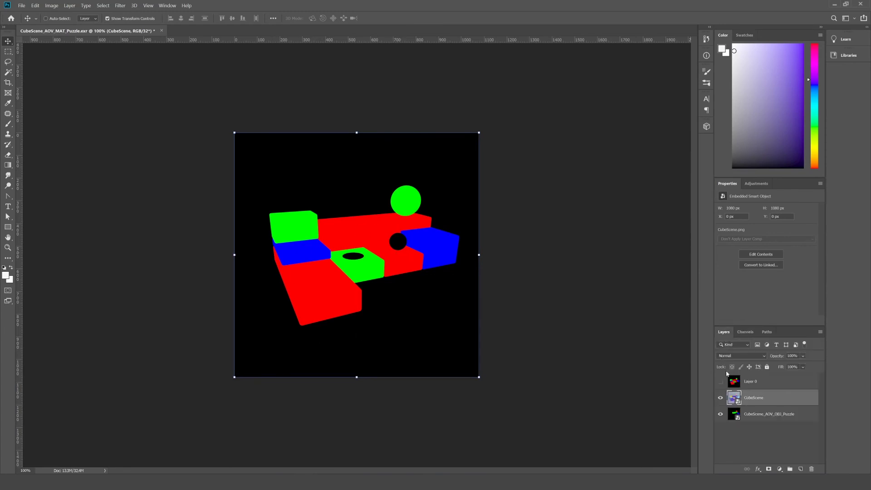
{"action": "left_click", "coordinate": [745, 331]}
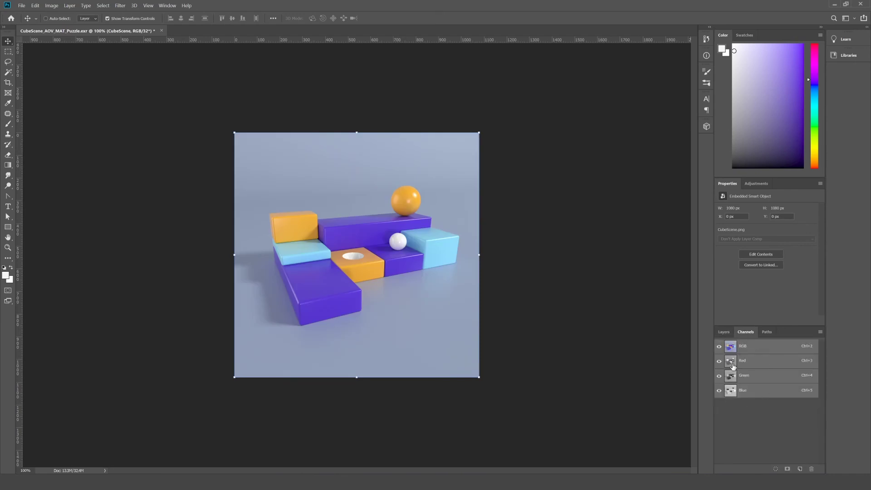
{"action": "left_click", "coordinate": [728, 336]}
{"action": "left_click", "coordinate": [723, 382]}
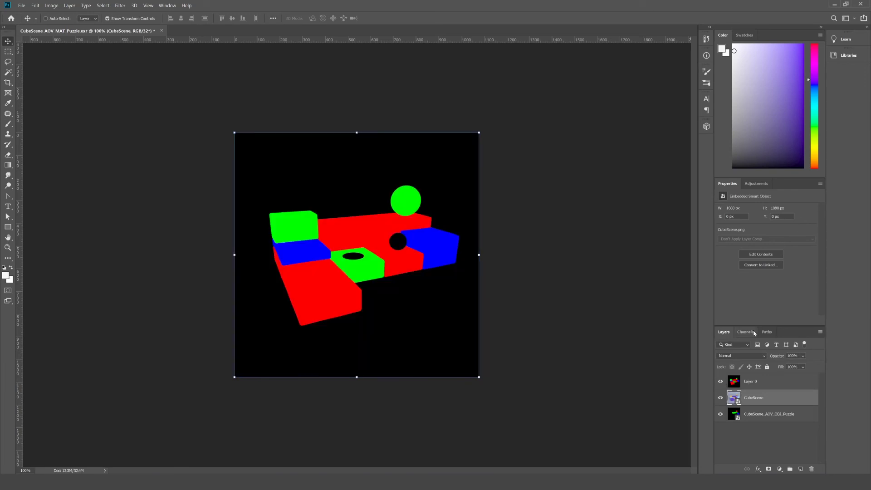
{"action": "left_click", "coordinate": [746, 332]}
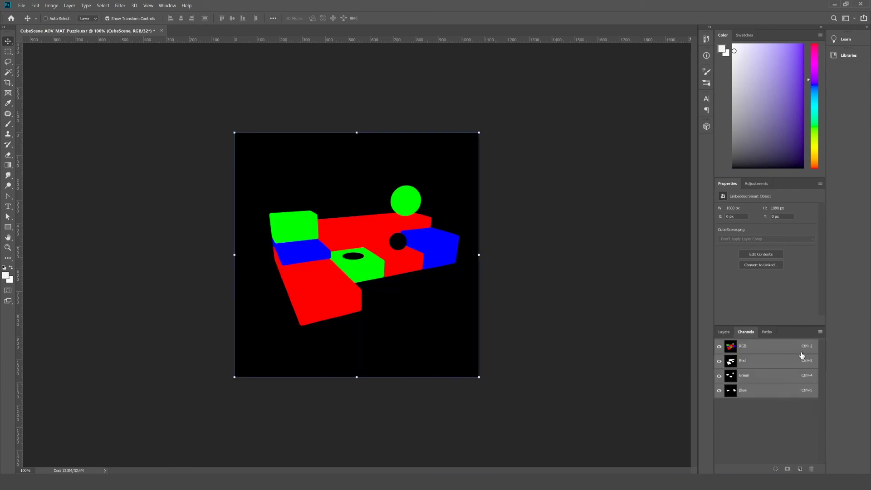
Step: Inspect the matte's Red, Green and Blue channels individually and load the Red channel as a selection
{"action": "left_click", "coordinate": [742, 363]}
{"action": "left_click", "coordinate": [748, 379]}
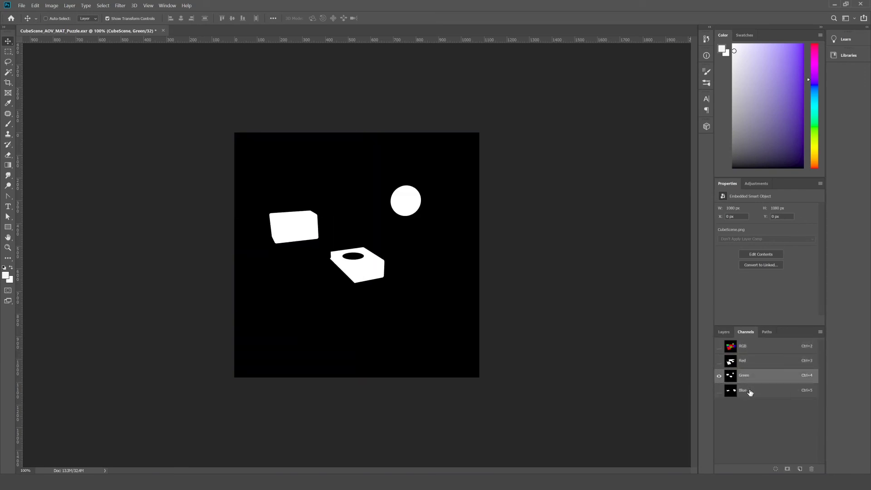
{"action": "left_click", "coordinate": [750, 391]}
{"action": "left_click", "coordinate": [748, 366]}
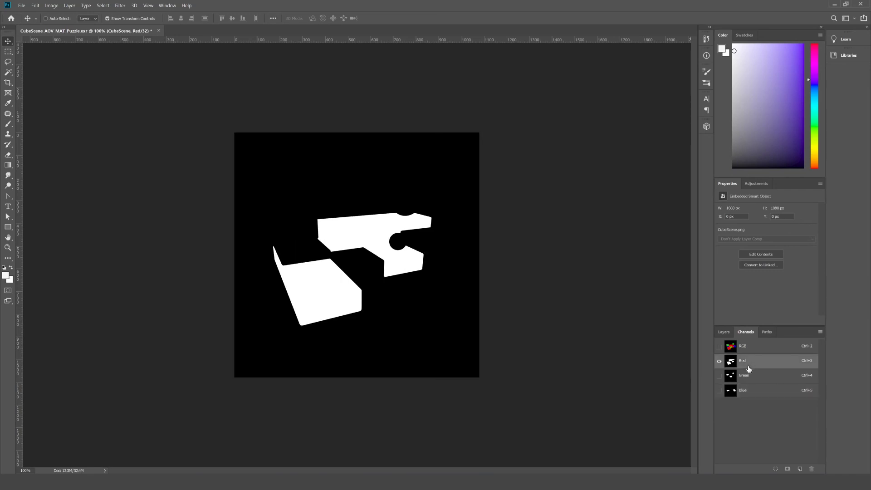
{"action": "left_click", "coordinate": [732, 364], "text": "ctrl"}
{"action": "left_click", "coordinate": [723, 331]}
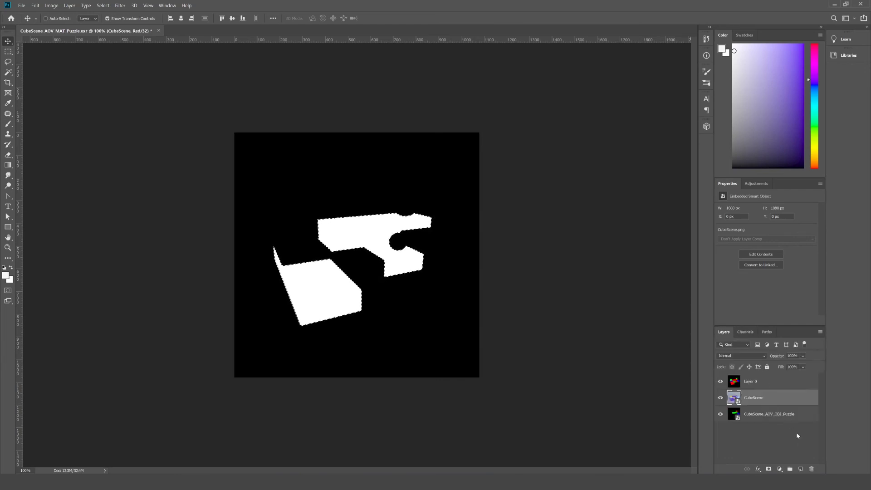
Step: Convert the document to 16 Bits/Channel without merging the layers, to make more adjustment layer types available
{"action": "left_click", "coordinate": [780, 469]}
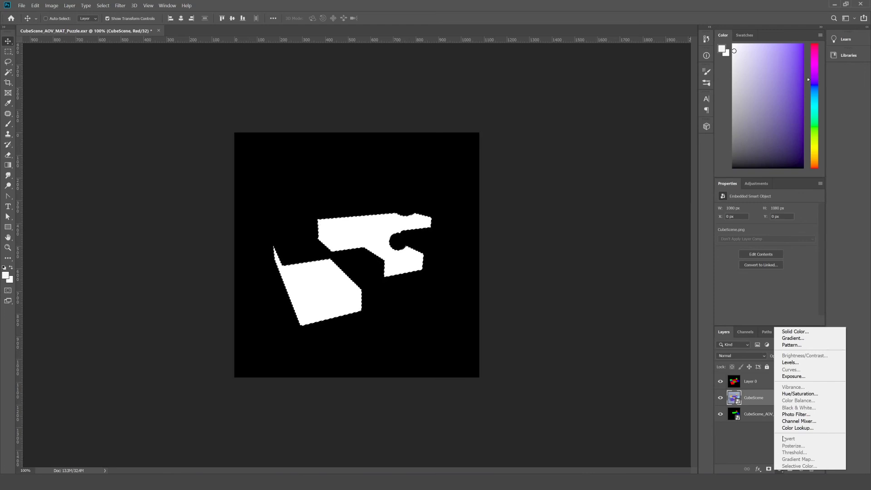
{"action": "left_click", "coordinate": [745, 441]}
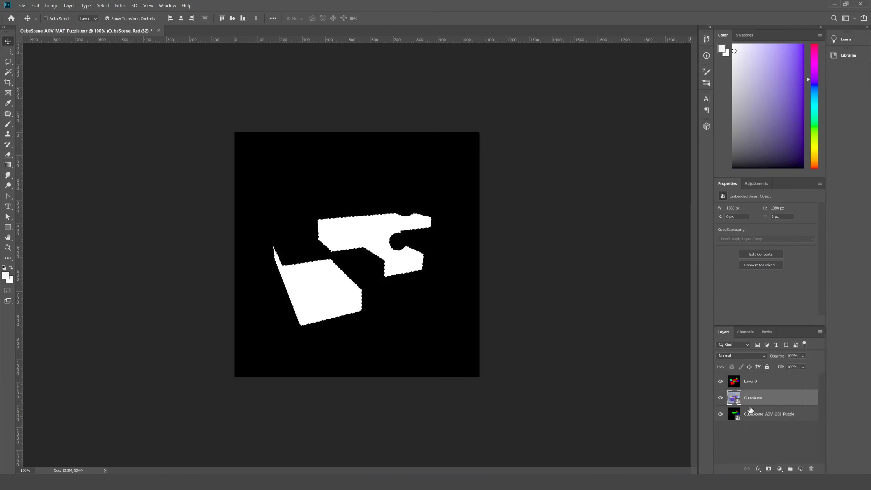
{"action": "left_click", "coordinate": [36, 6]}
{"action": "left_click", "coordinate": [48, 6]}
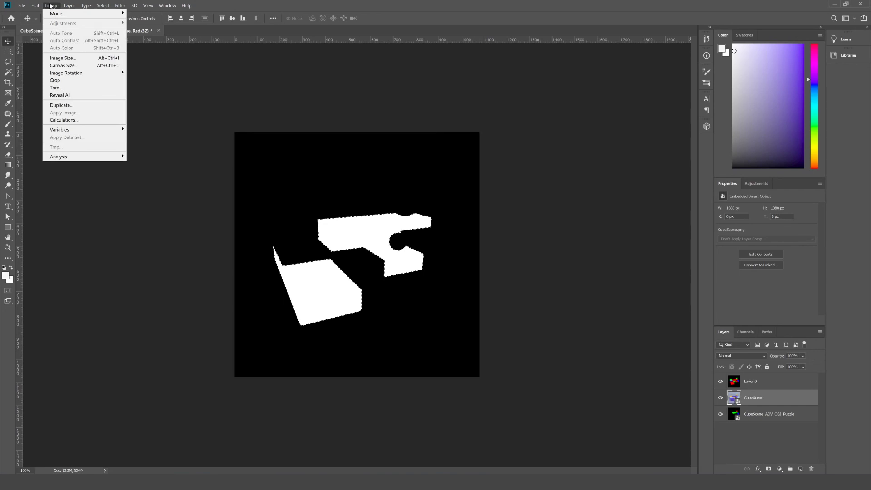
{"action": "mouse_move", "coordinate": [53, 17]}
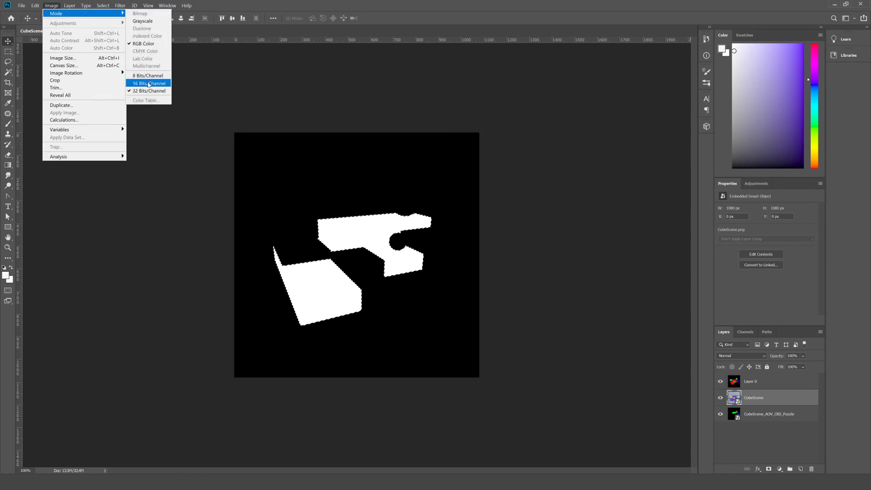
{"action": "left_click", "coordinate": [149, 84]}
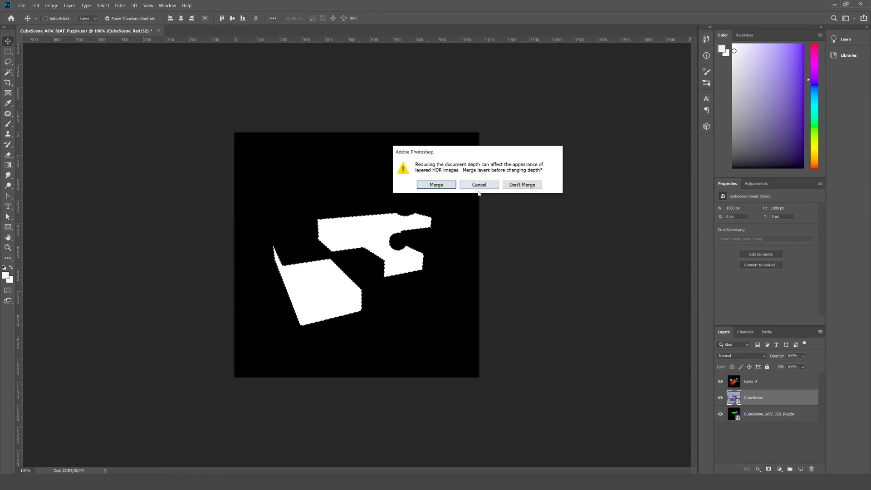
{"action": "left_click", "coordinate": [518, 185]}
Step: Add a Hue/Saturation adjustment layer masked by the selection, hide Layer 0, and set Hue to -22, Saturation about -3 and Lightness about +9
{"action": "left_click", "coordinate": [781, 470]}
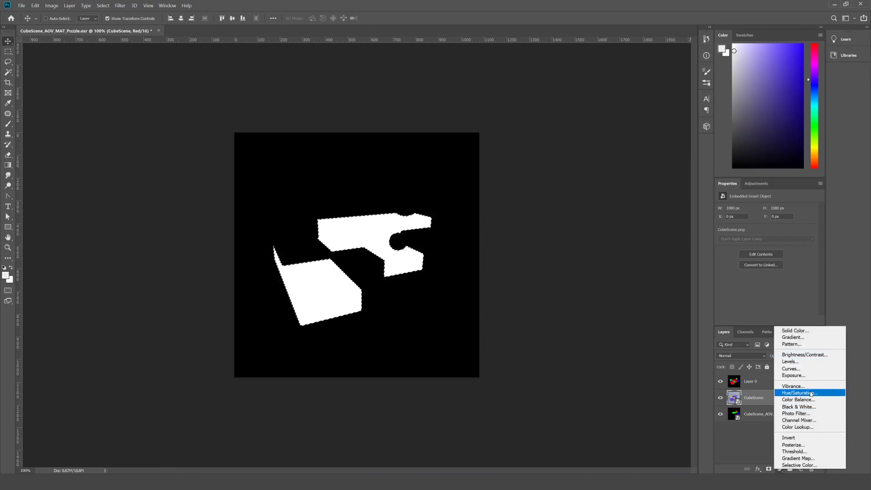
{"action": "left_click", "coordinate": [811, 393]}
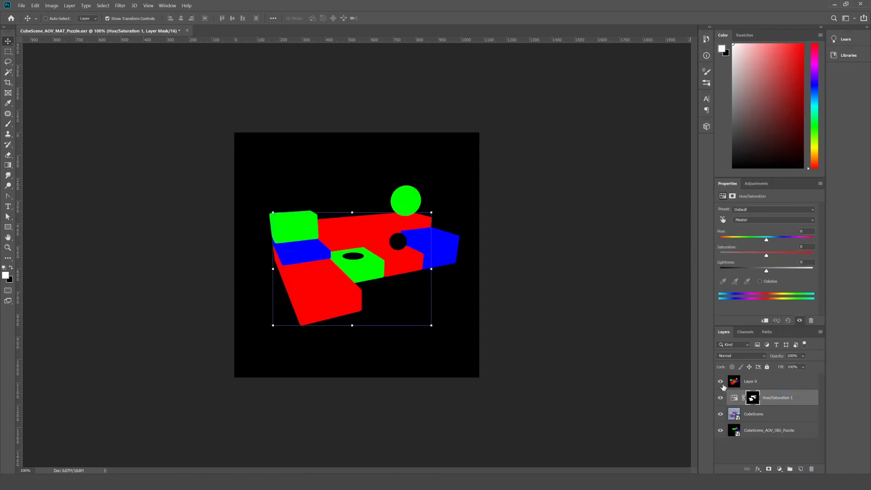
{"action": "left_click", "coordinate": [720, 382]}
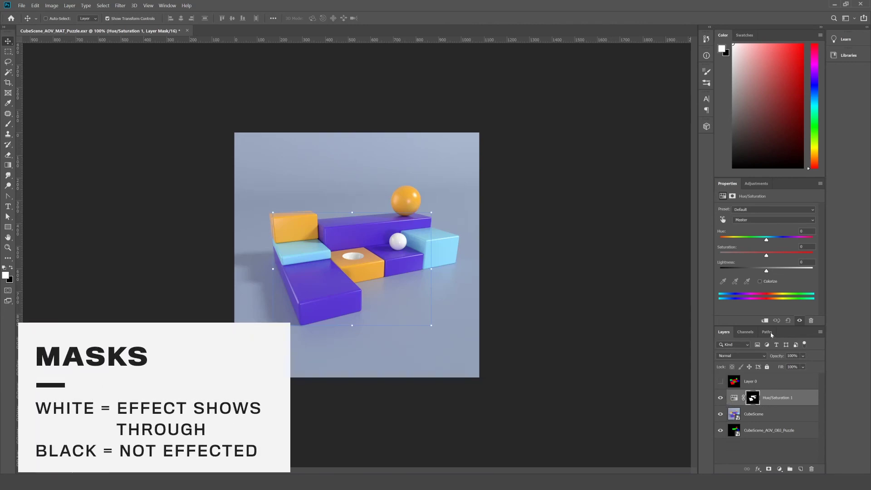
{"action": "left_click_drag", "start_coordinate": [766, 239], "coordinate": [772, 272]}
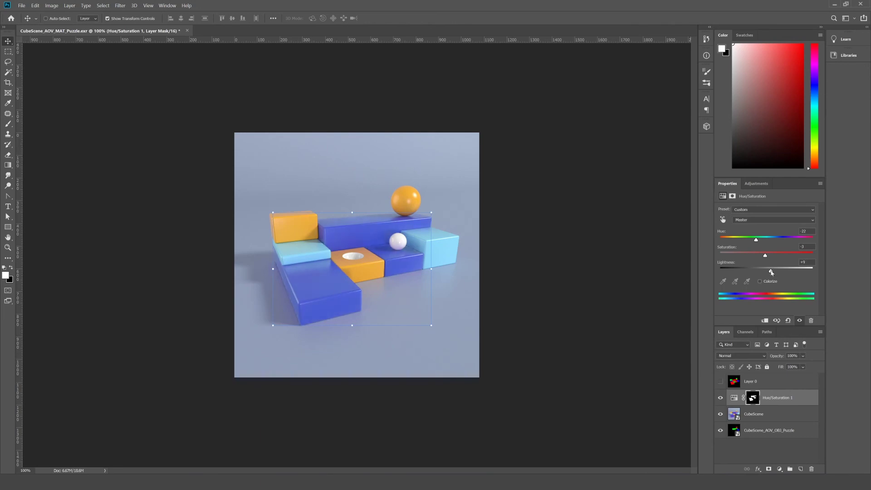